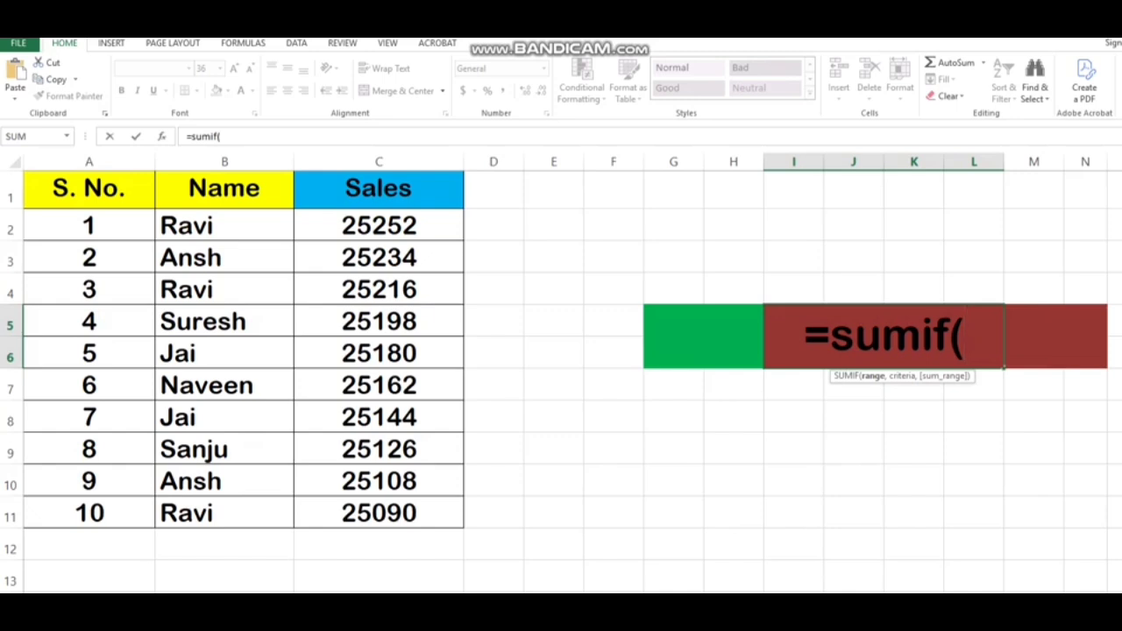
Complete the SUMIF formula in I5 with range B2:C11, criterion G5 and sum range C2:C11.
drag(225, 226, 438, 513)
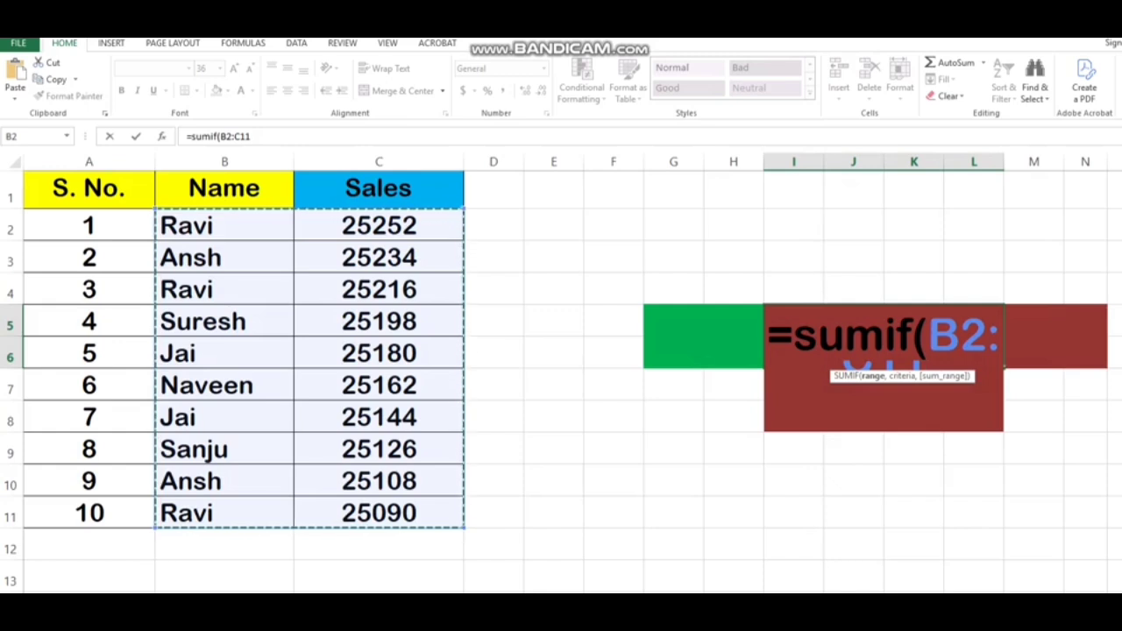
text(,)
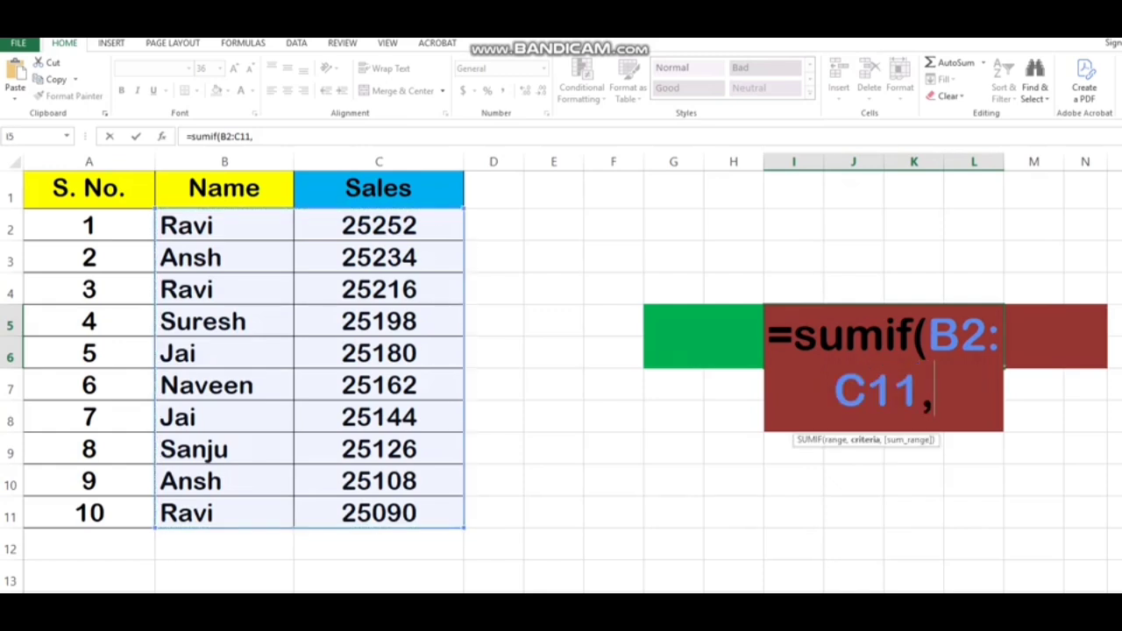
click(703, 337)
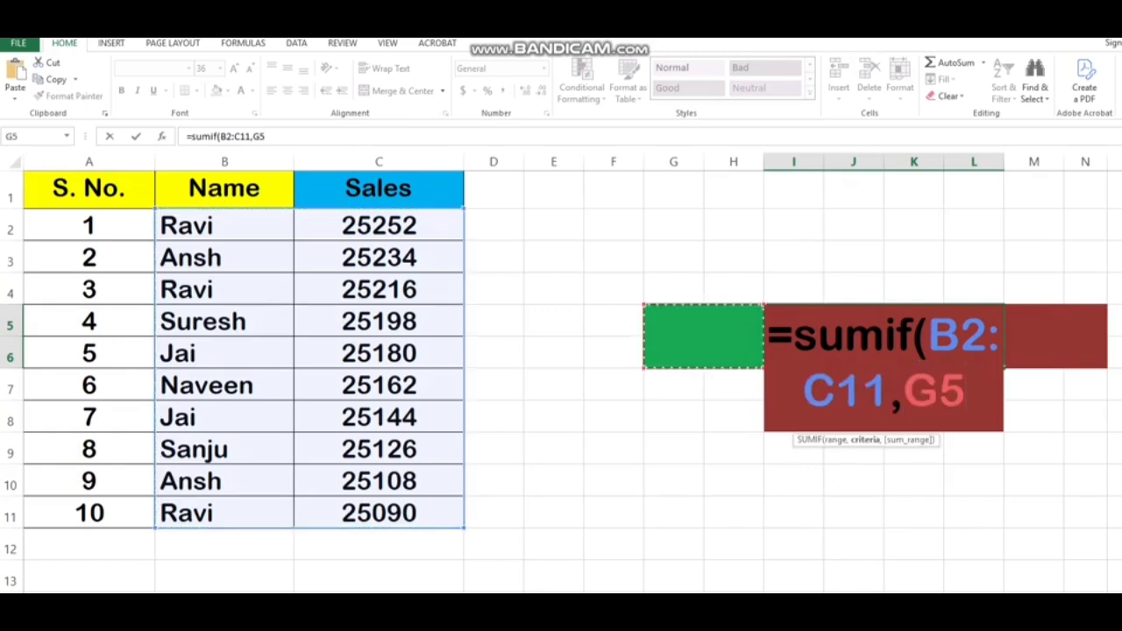
text(,)
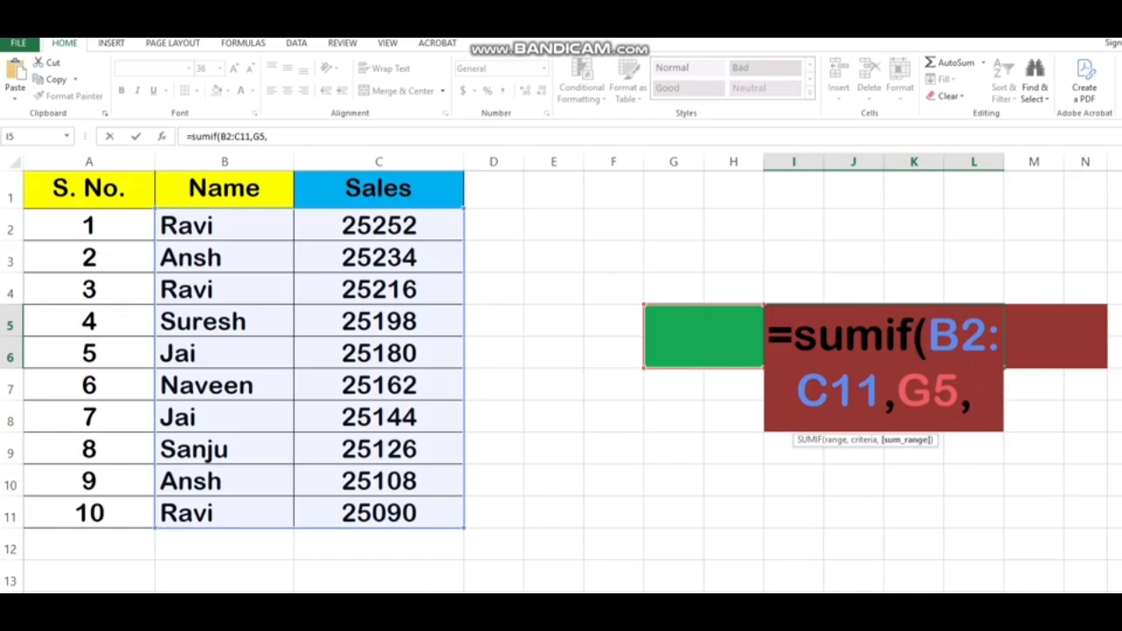
drag(378, 225, 379, 512)
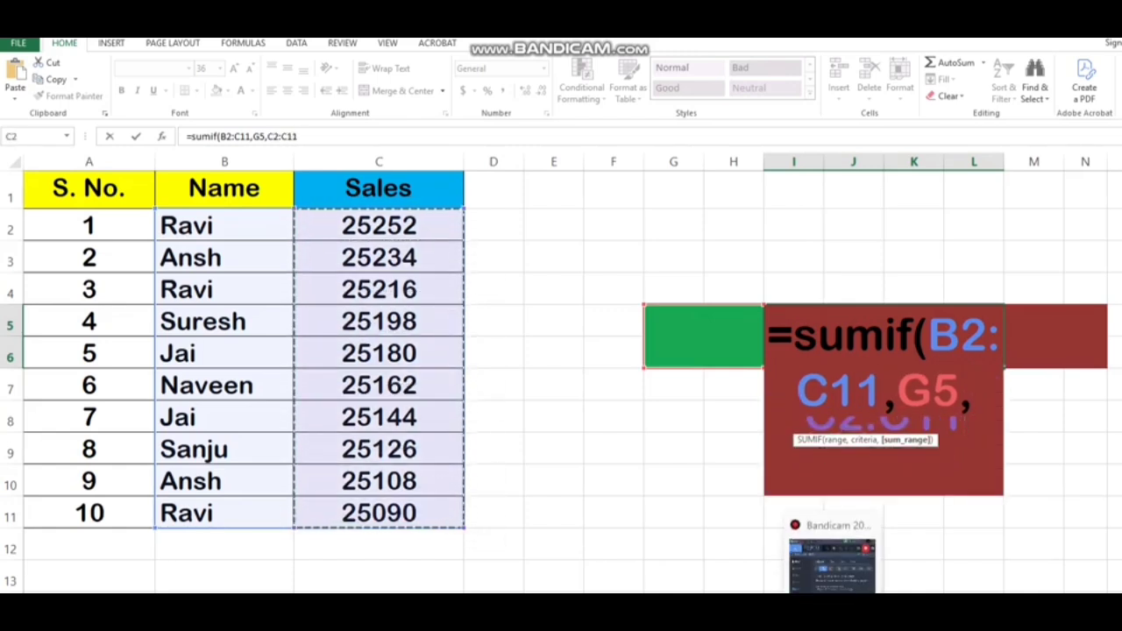
text())
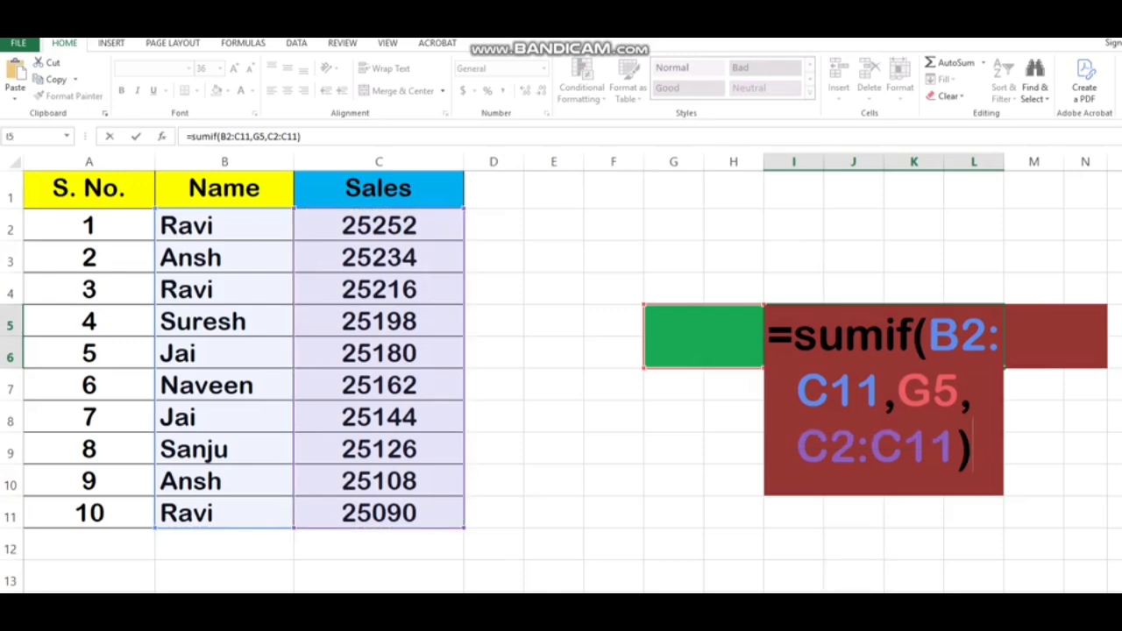
key(Return)
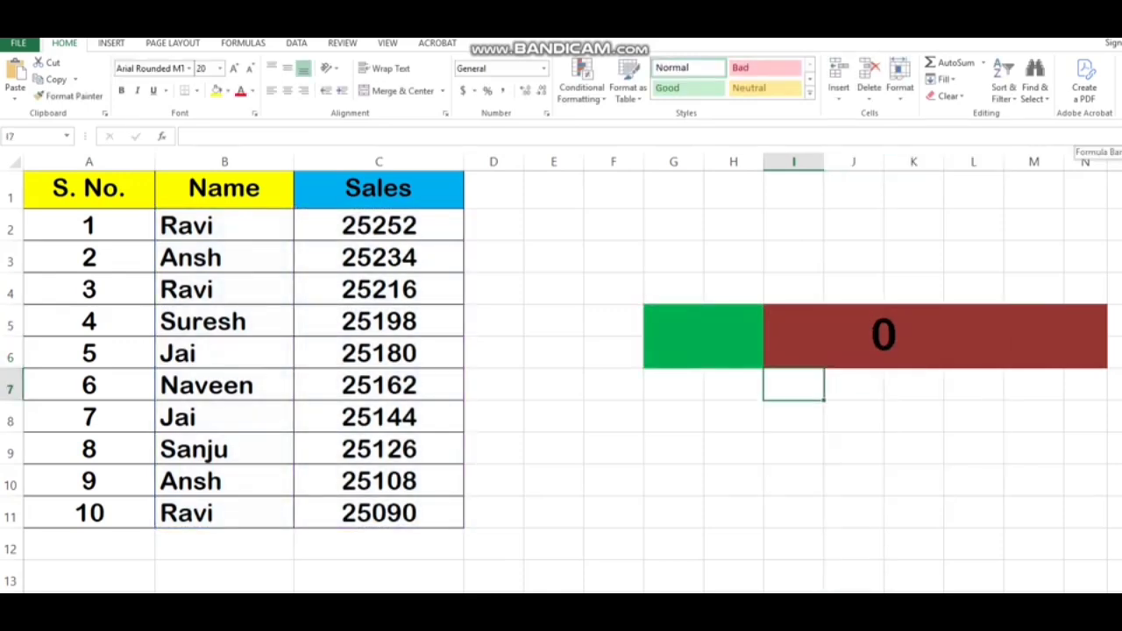
Enter the name from B2 as the criterion in G5 and check the SUMIF cell I5.
click(703, 337)
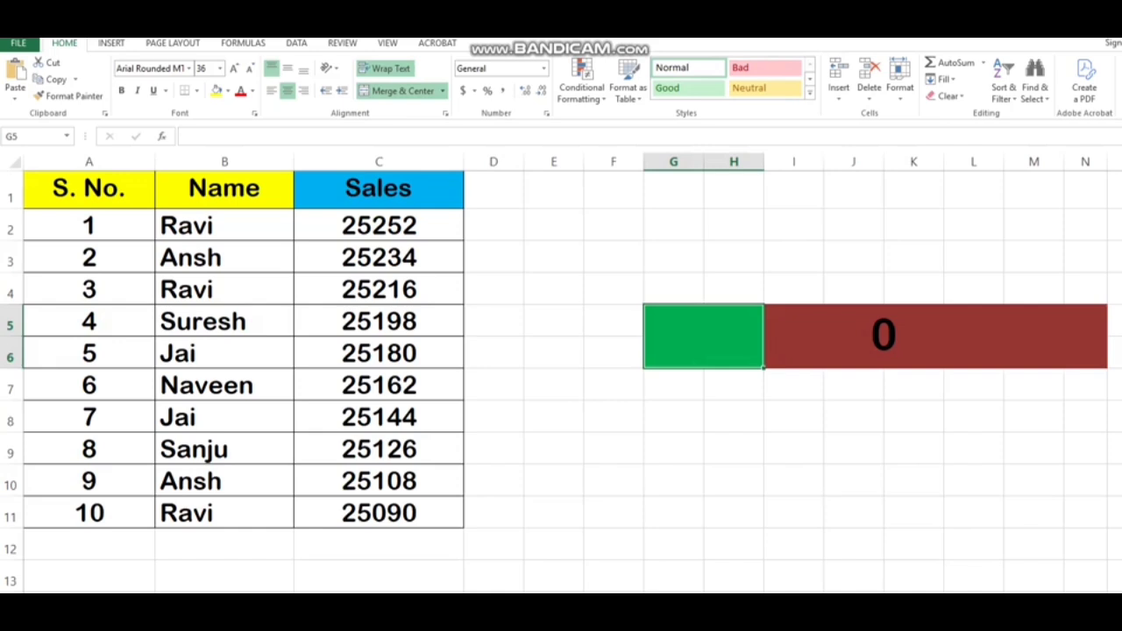
text(Ravi)
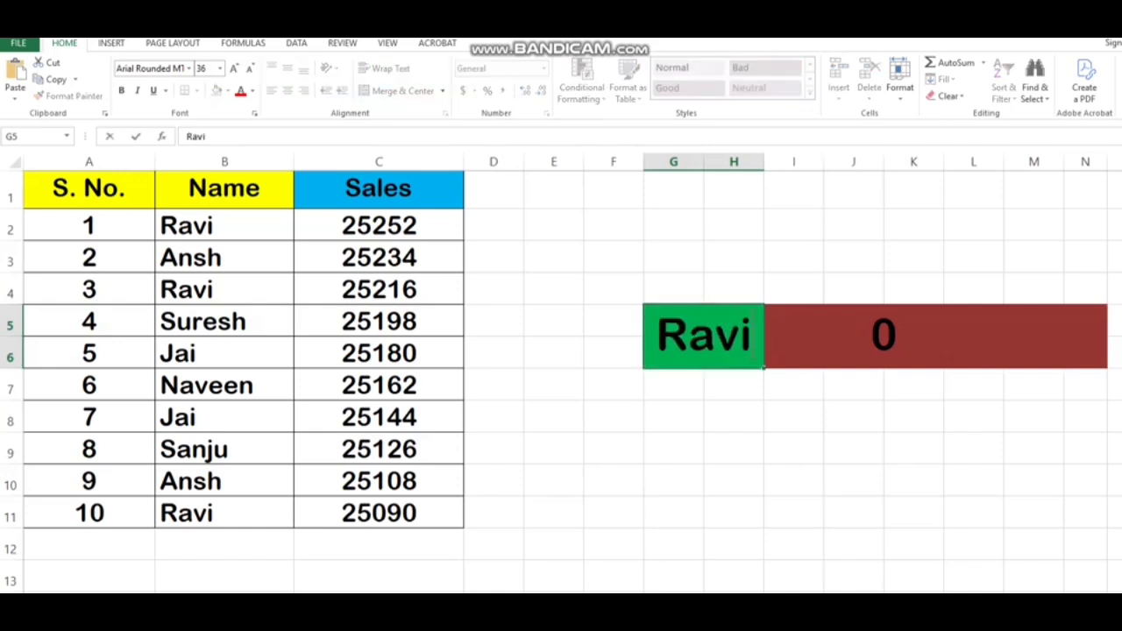
key(Return)
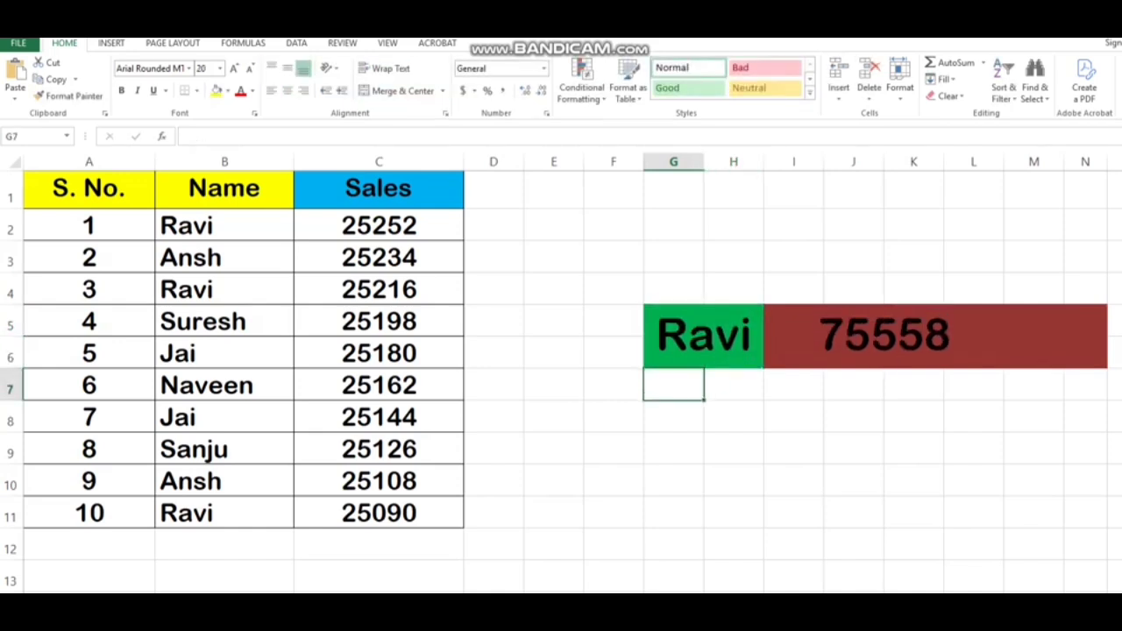
click(883, 337)
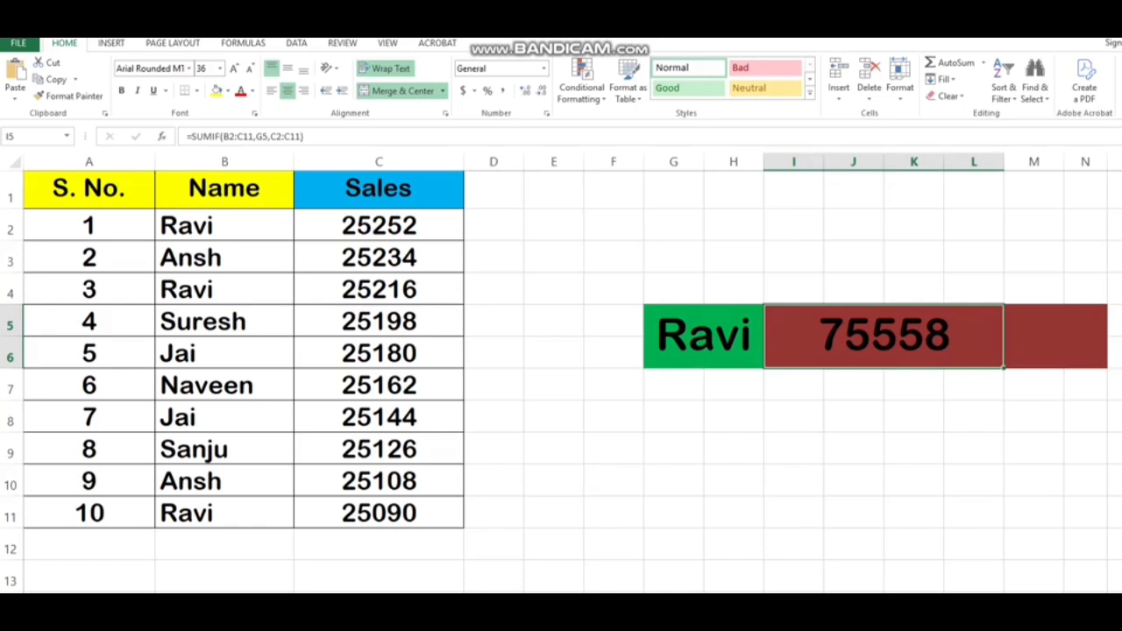
click(733, 481)
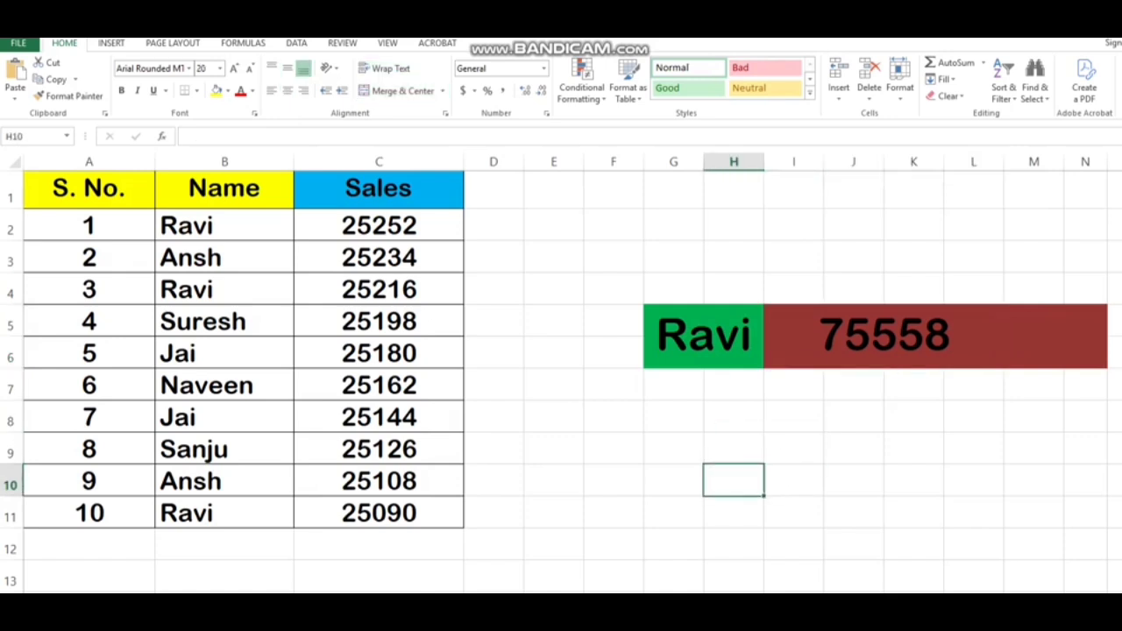
Fill the name and sales cells B4:C4, B2:C2 and B11:C11 with yellow.
drag(201, 289, 394, 291)
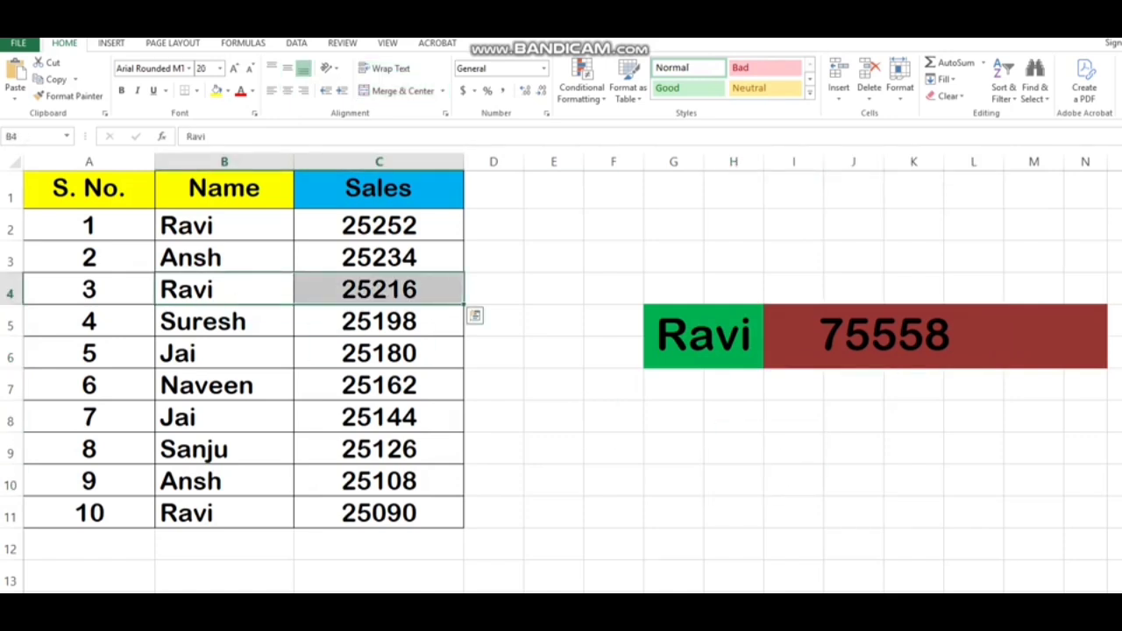
click(215, 91)
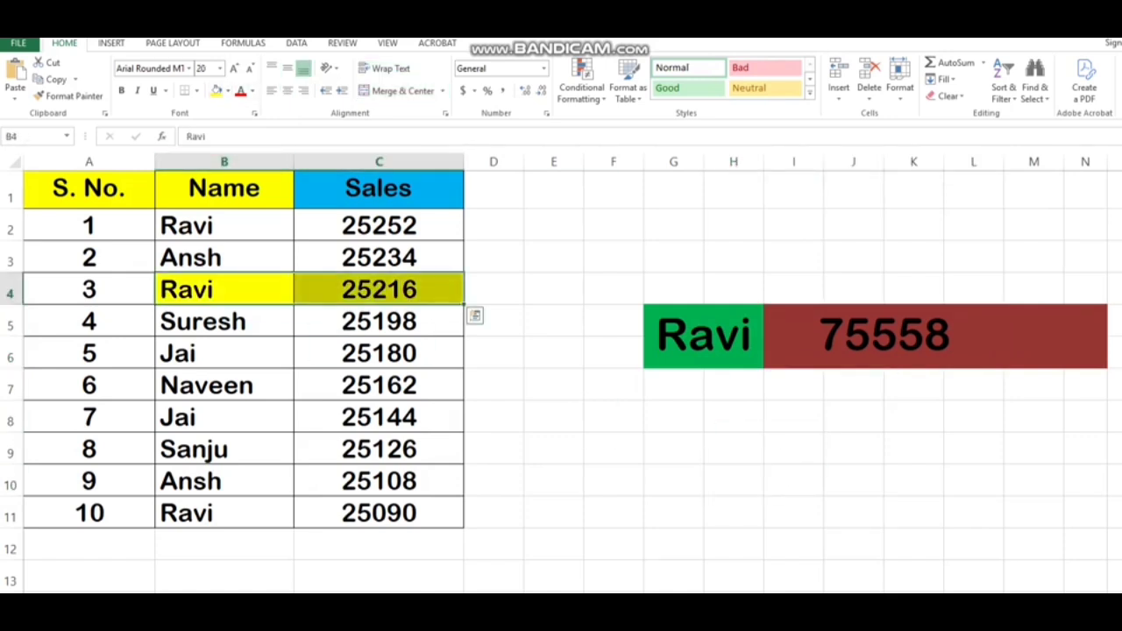
click(217, 226)
click(215, 92)
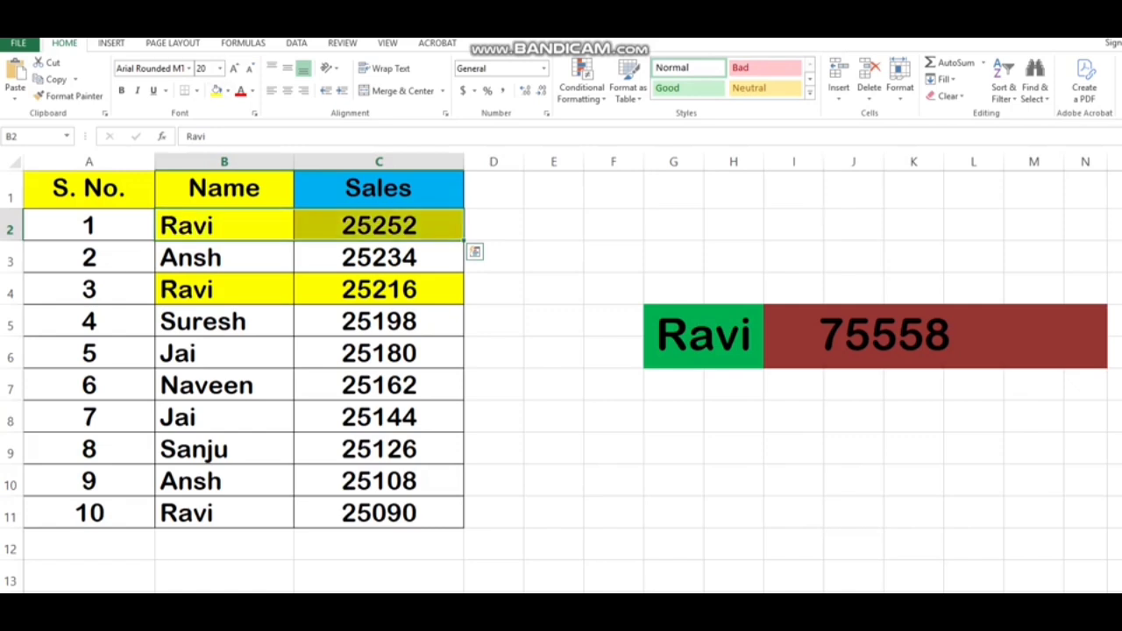
drag(219, 514, 377, 514)
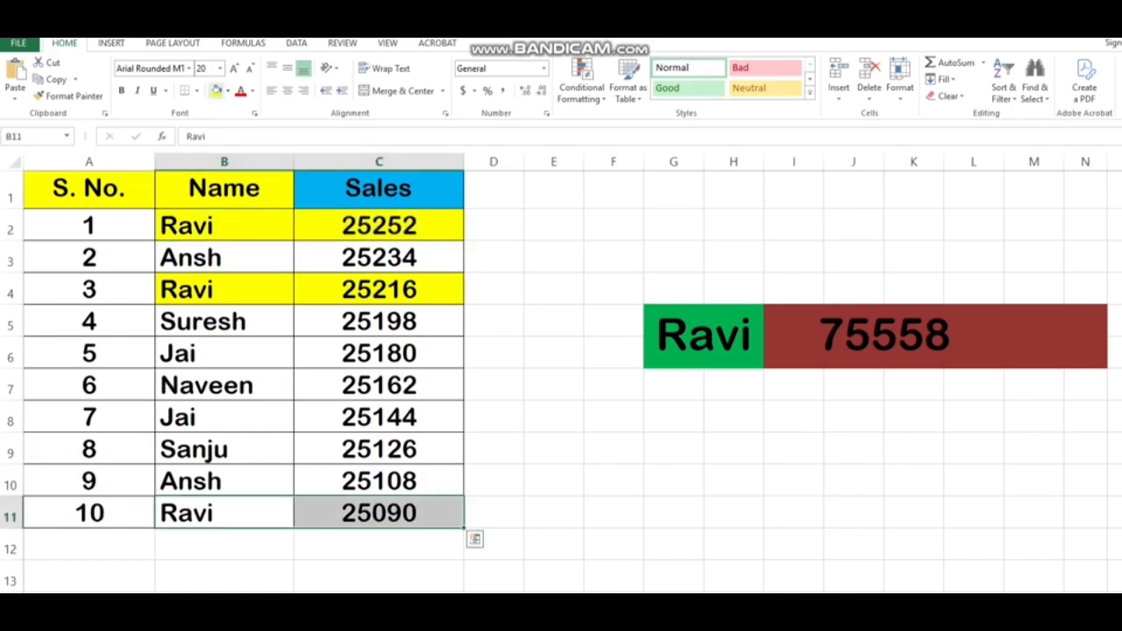
click(216, 92)
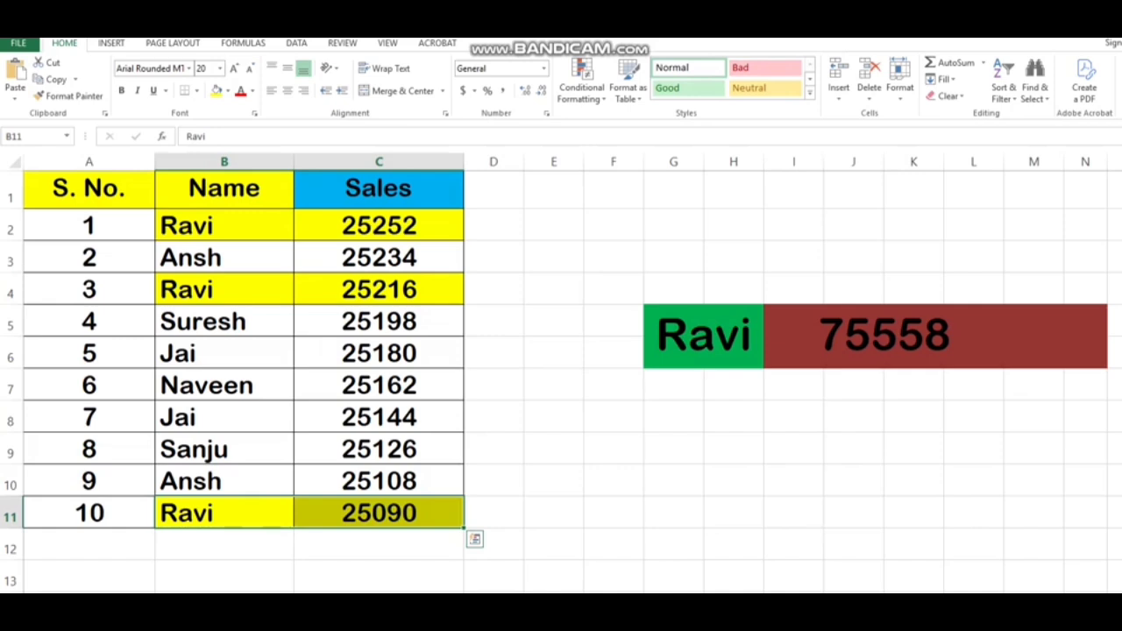
Add the highlighted sales values in H11 with the formula +C2+C4+C11.
click(734, 513)
text(+)
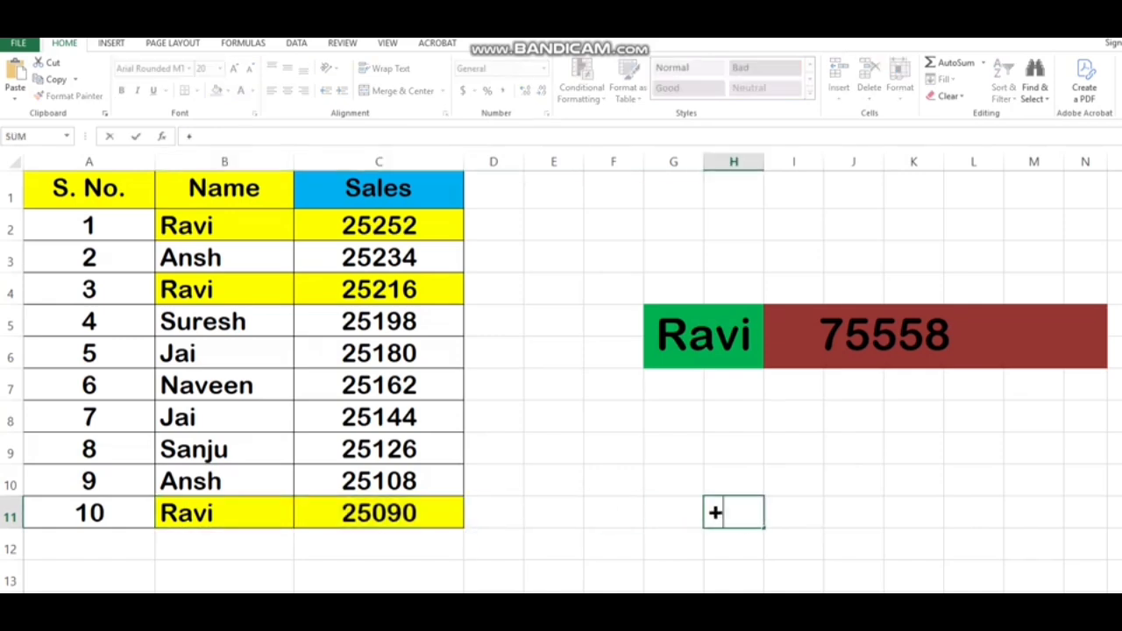
click(378, 225)
text(+)
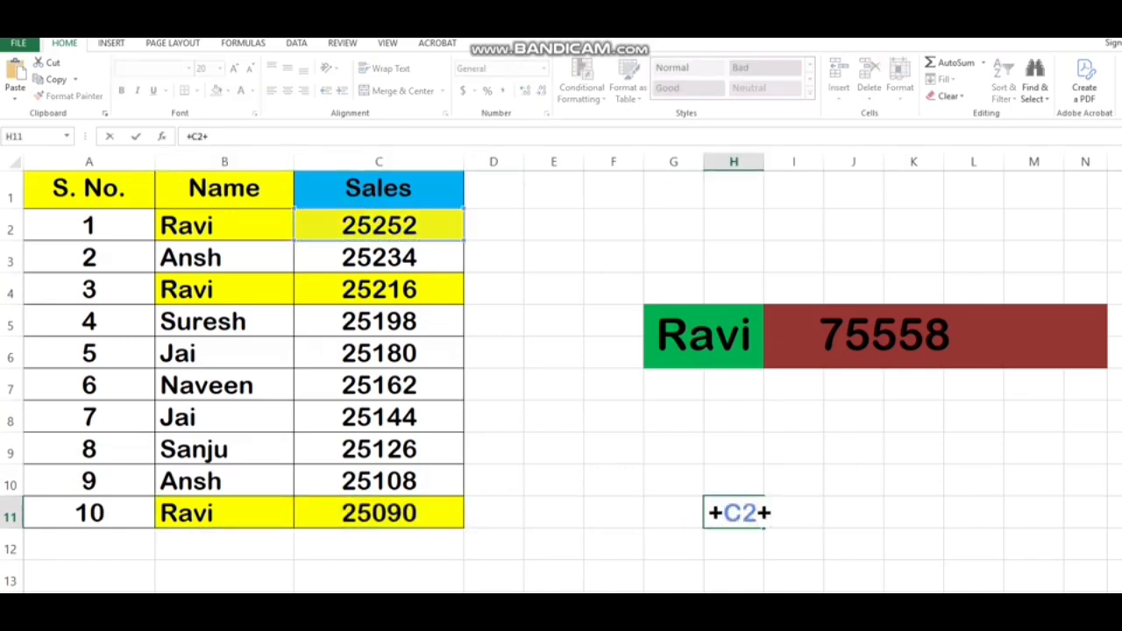
click(378, 289)
text(+)
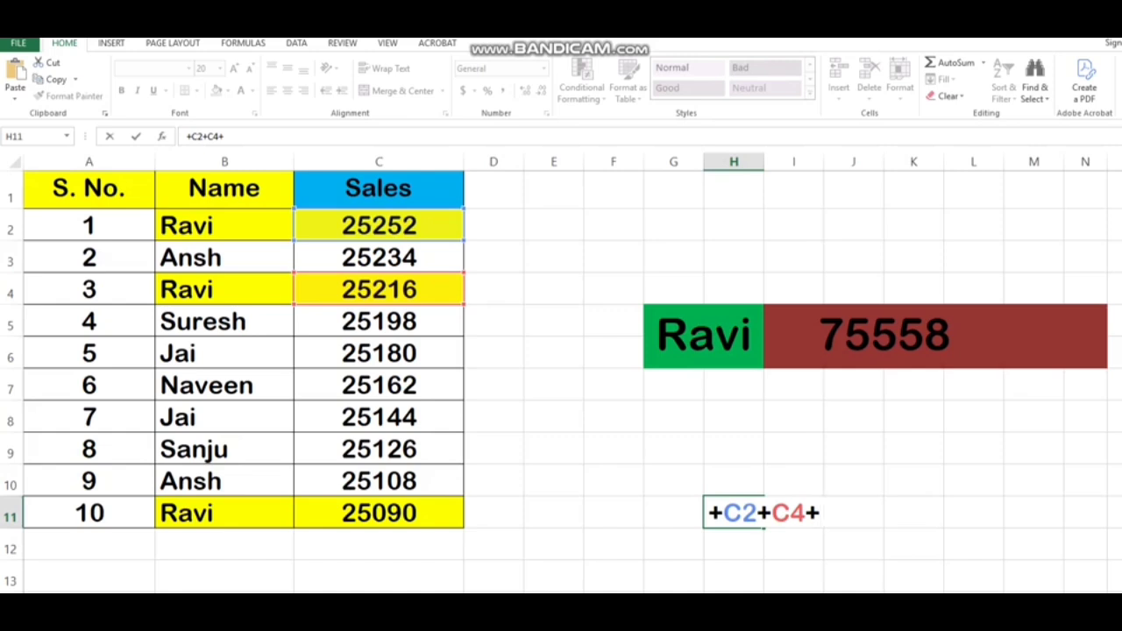
click(379, 513)
key(Return)
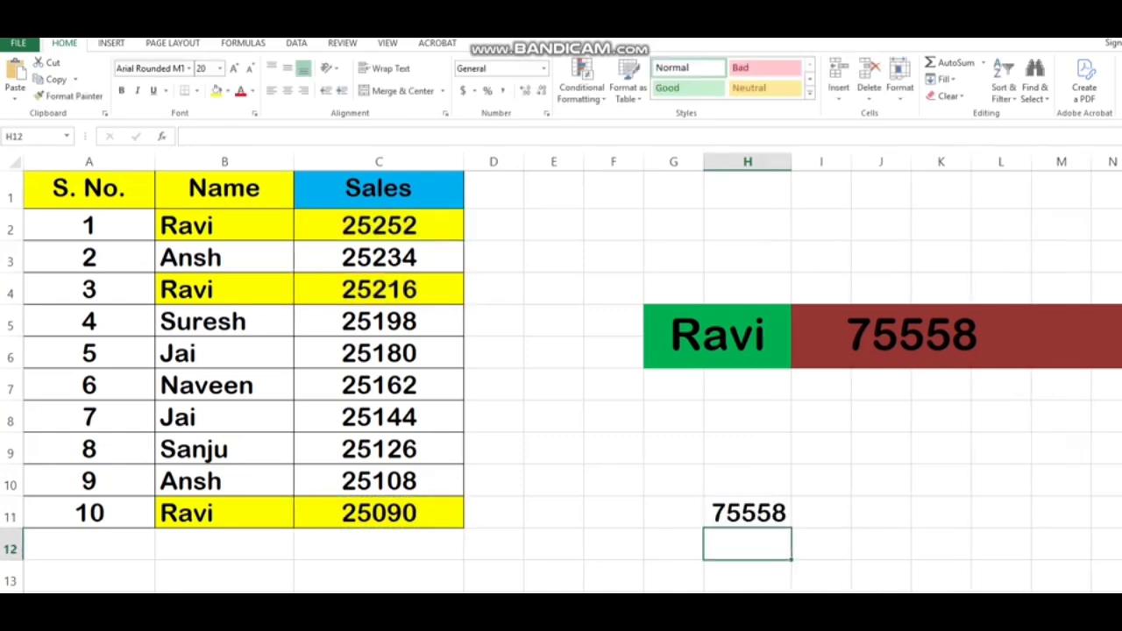
Compare the SUMIF result with the manual sum by entering =I5-H11 in H12.
text(=)
click(911, 336)
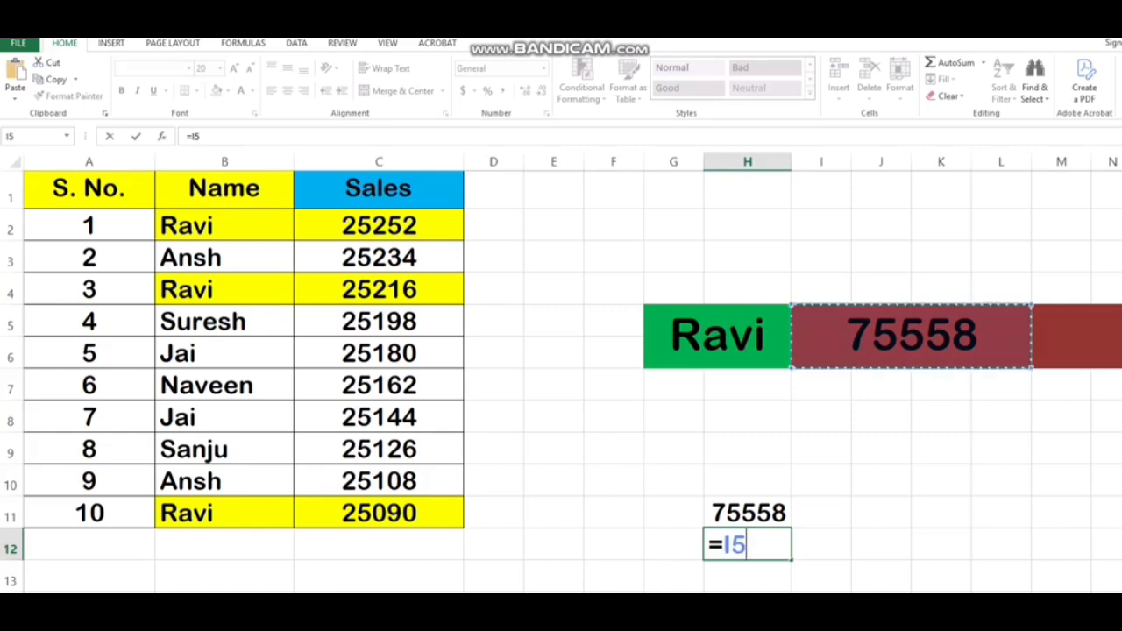
text(-H11)
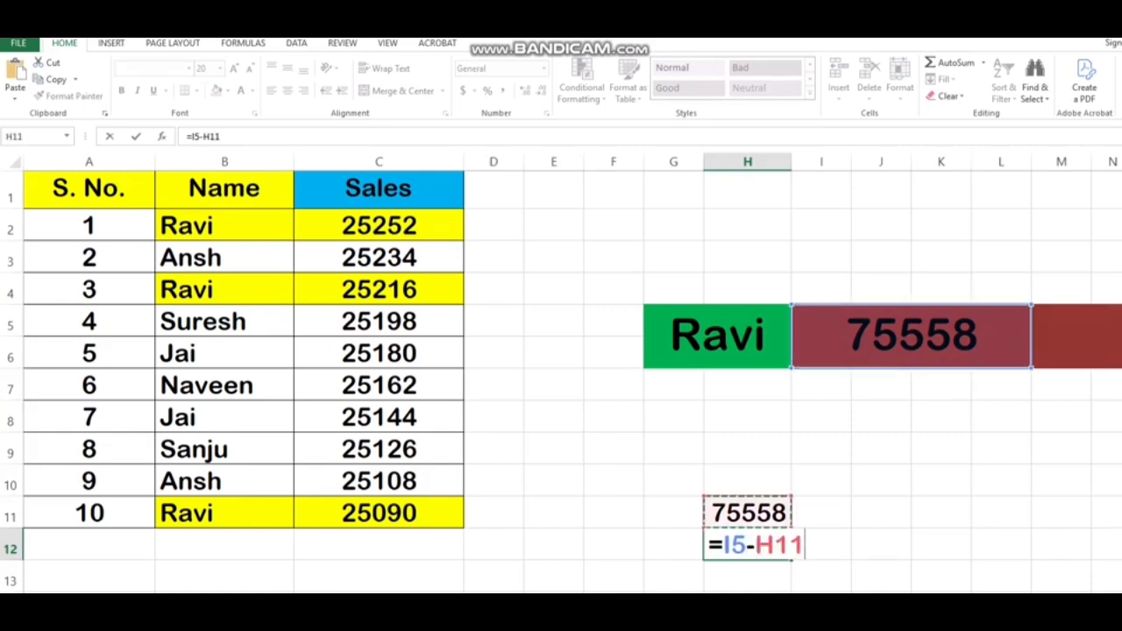
key(Return)
click(747, 545)
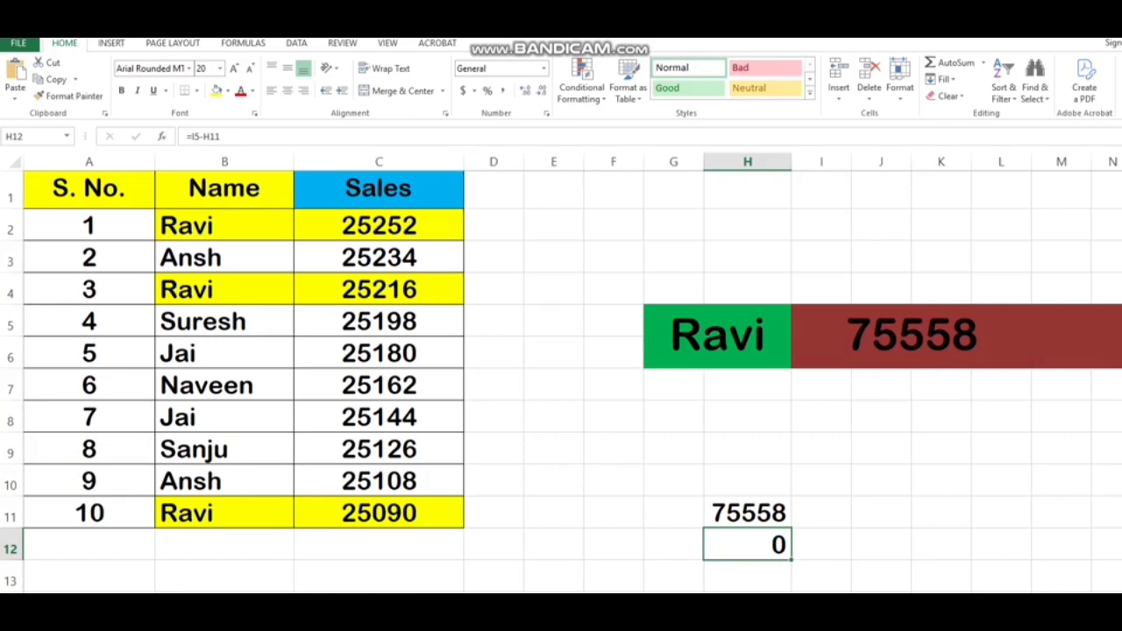
Clear the check formulas from H11:H12.
click(717, 336)
drag(747, 513, 746, 545)
key(Delete)
Replace the criterion in G5 with the name from B3.
click(717, 336)
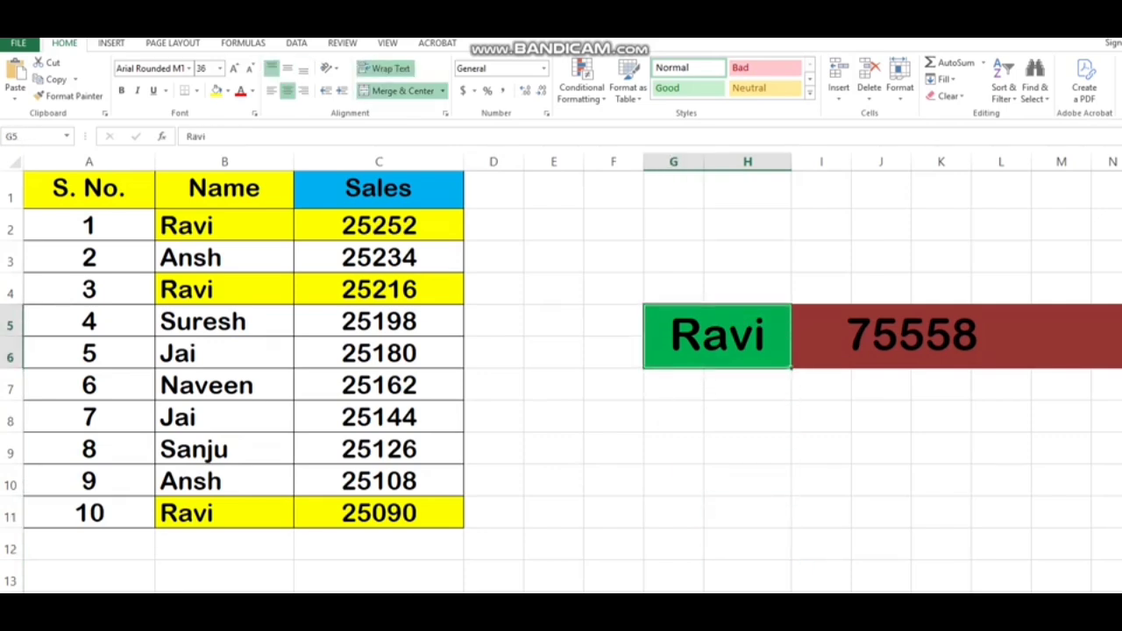
text(Ansh)
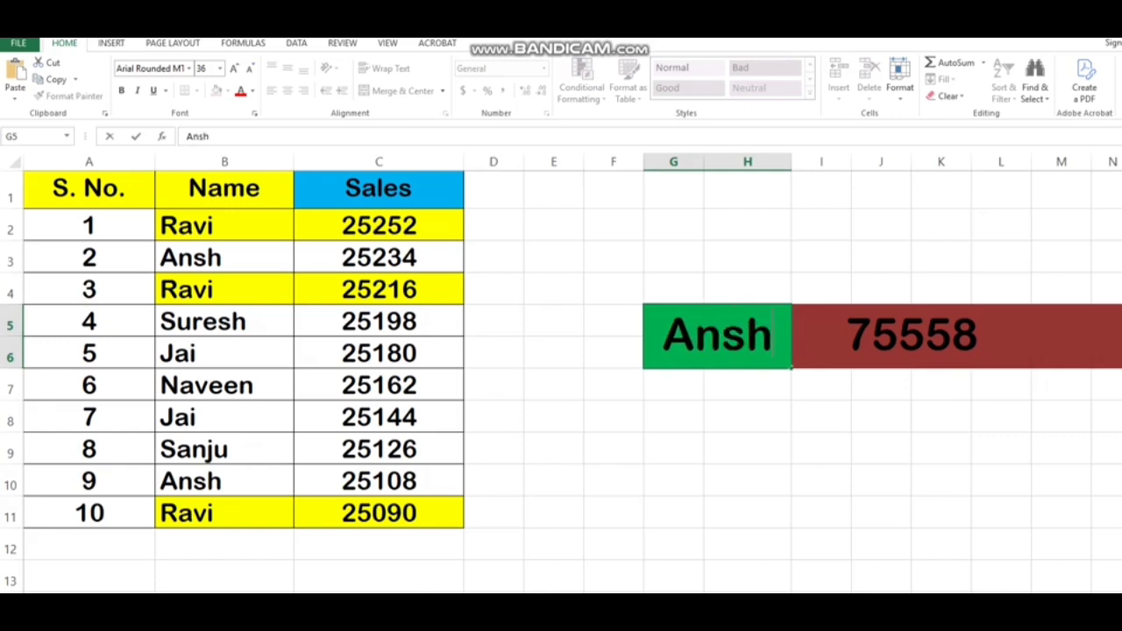
key(Return)
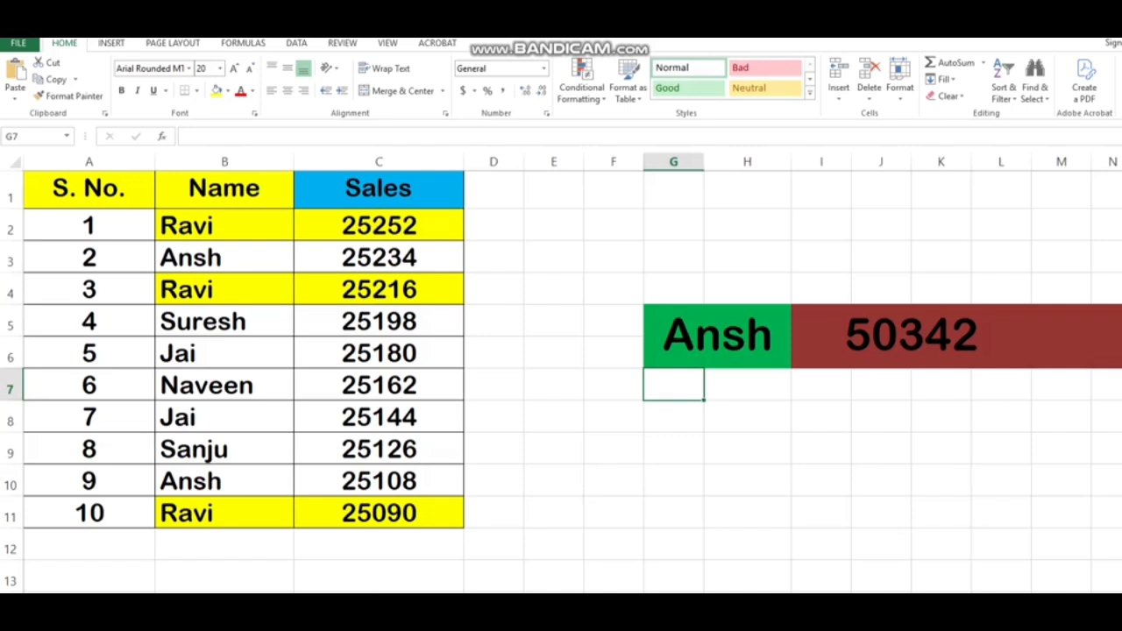
Change the criterion in G5 to the name from B6.
click(716, 336)
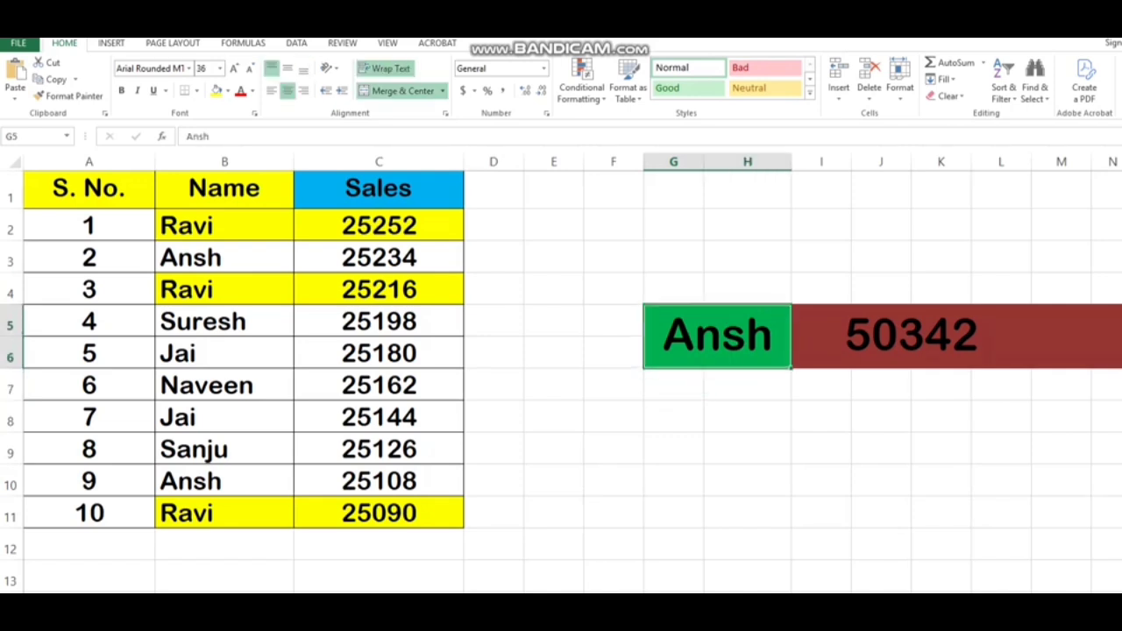
text(Jai)
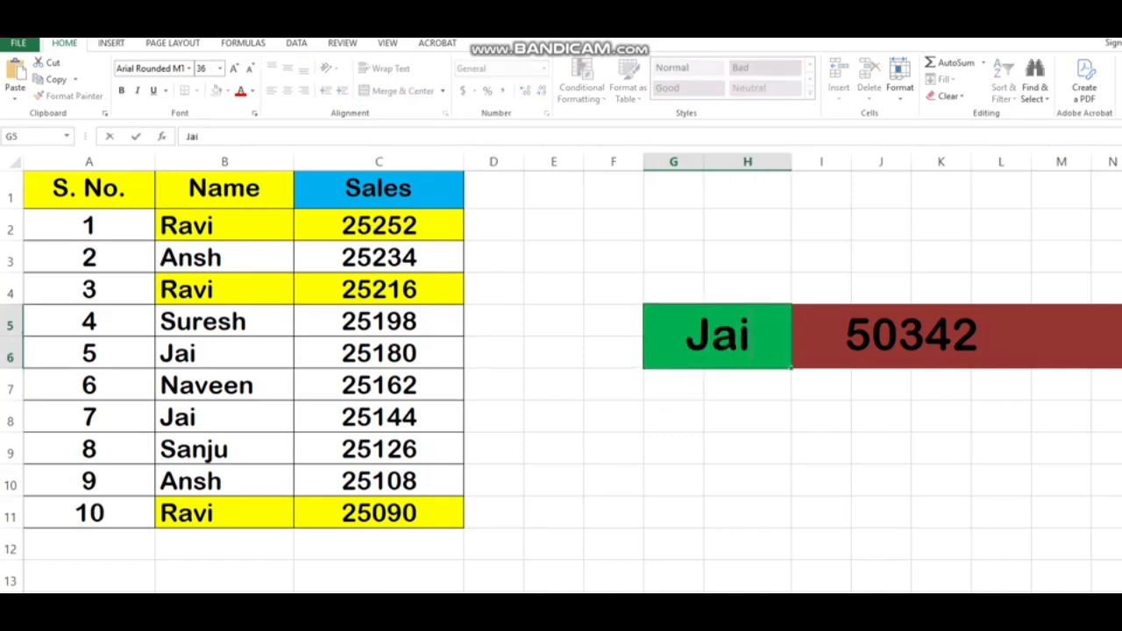
key(Return)
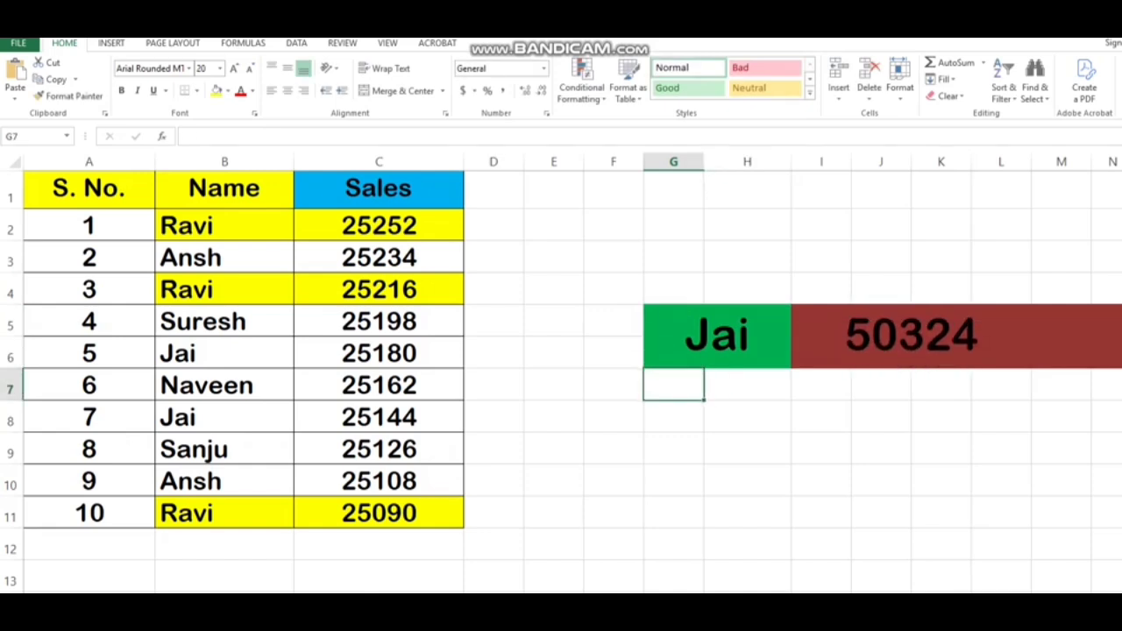
Examine the table entries in rows 6 and 8 that match the criterion in G5.
click(170, 355)
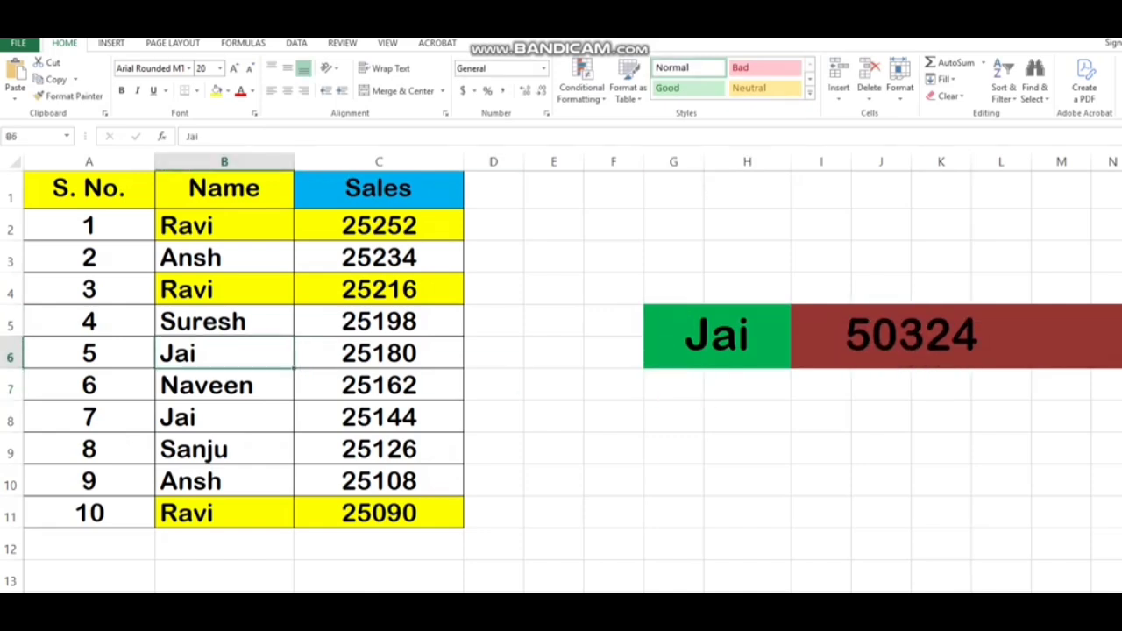
drag(175, 355, 177, 384)
click(179, 418)
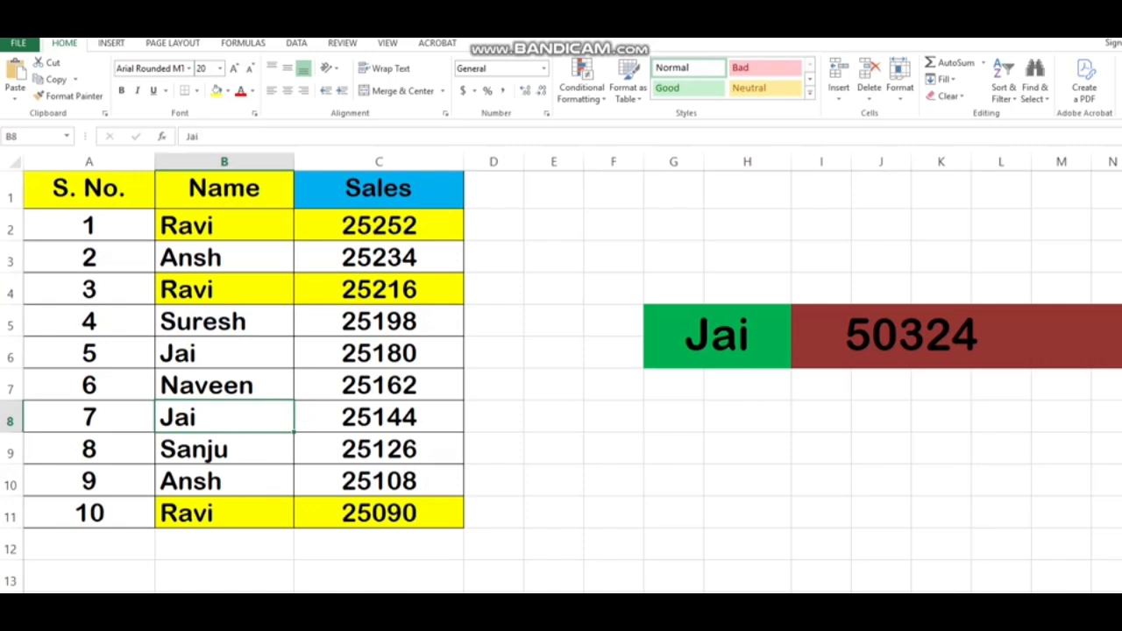
click(673, 482)
click(747, 482)
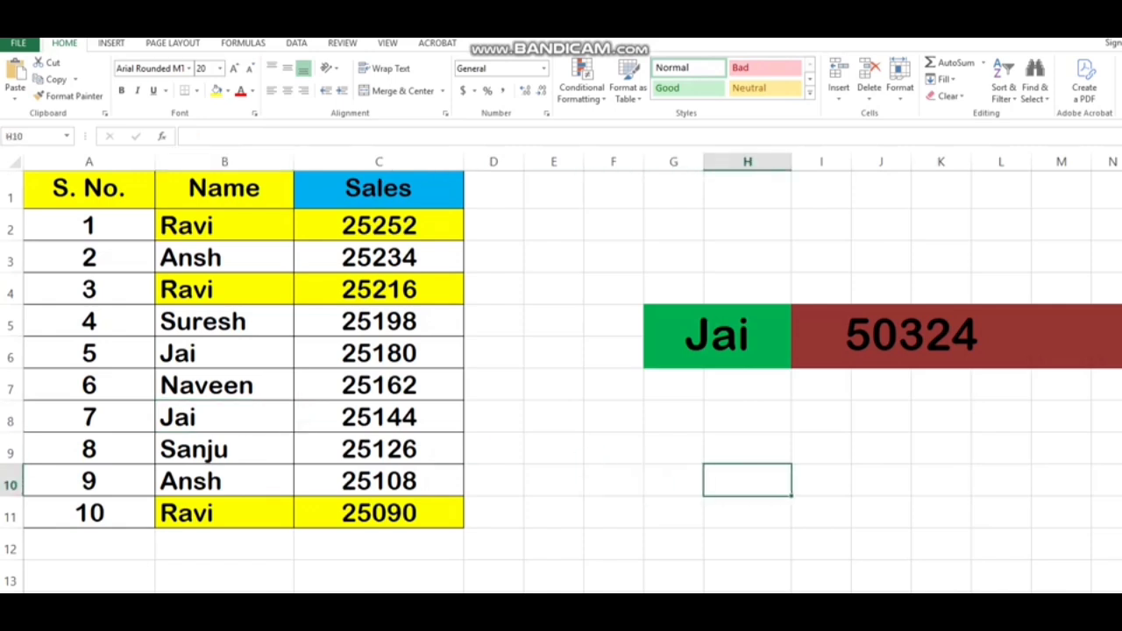
click(747, 513)
click(224, 353)
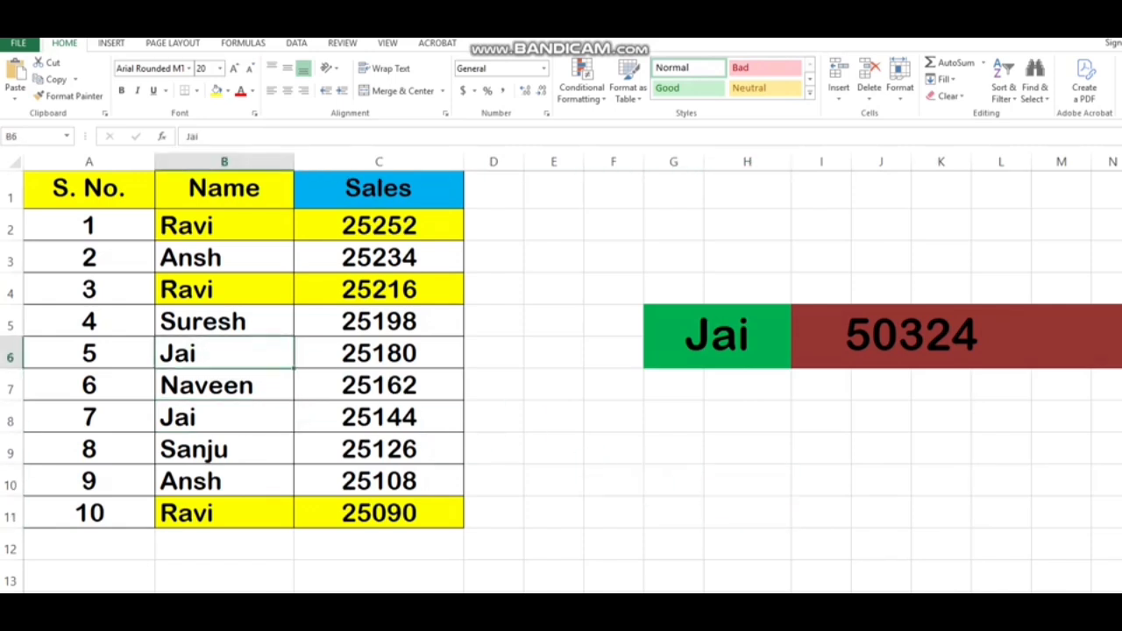
click(379, 353)
click(747, 449)
click(747, 480)
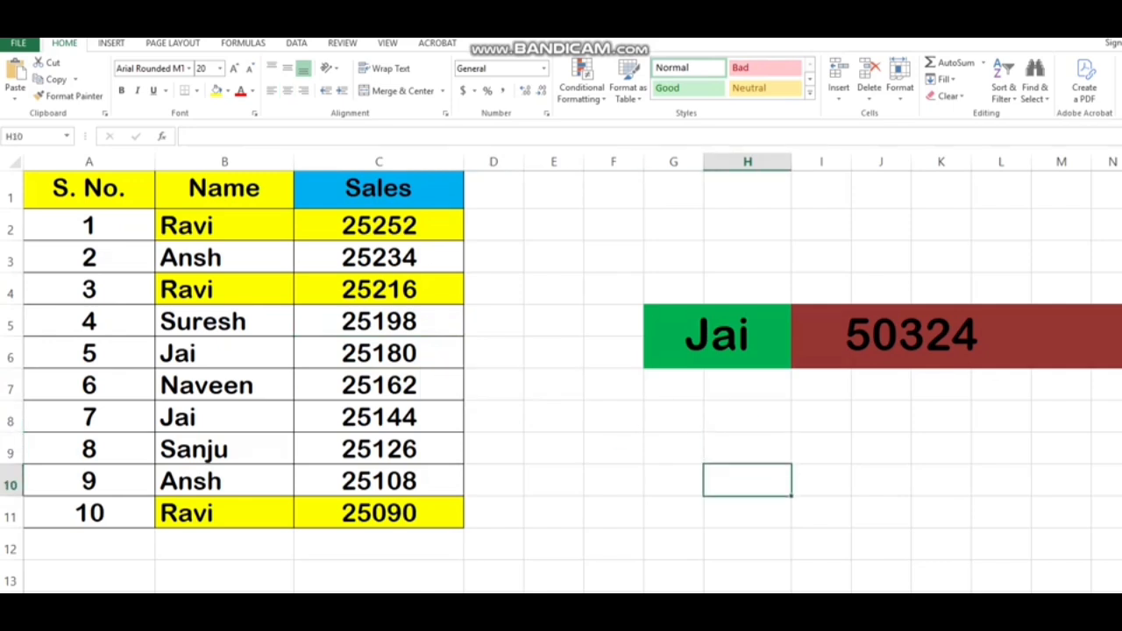
Enter the formula +C6+C8 in H10 to add the two matching sales values manually.
text(+)
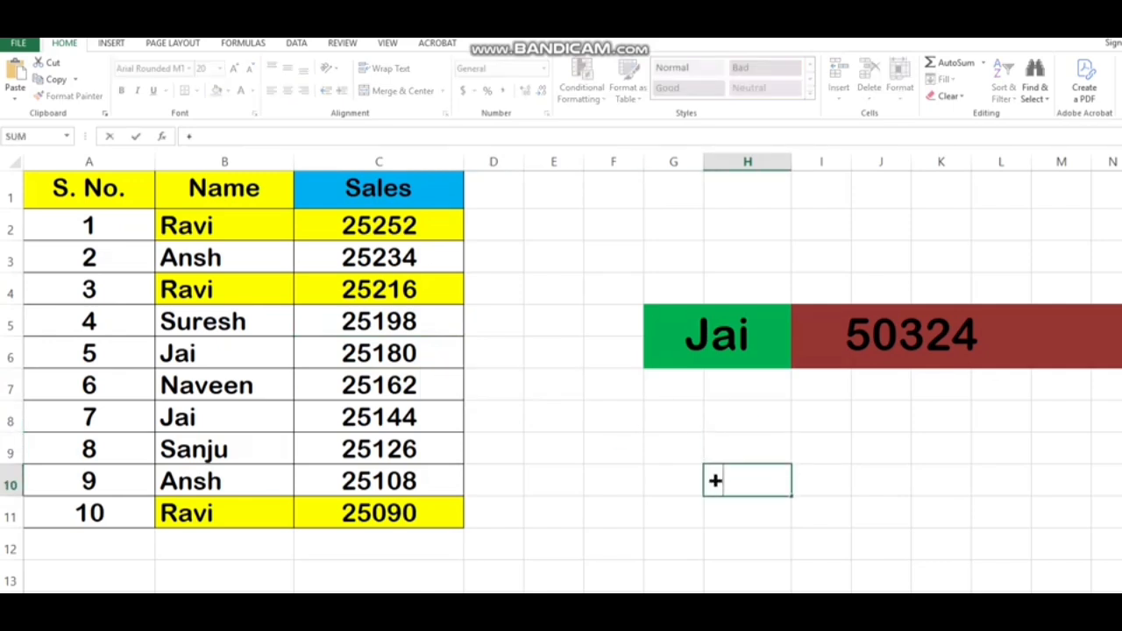
click(378, 353)
text(+)
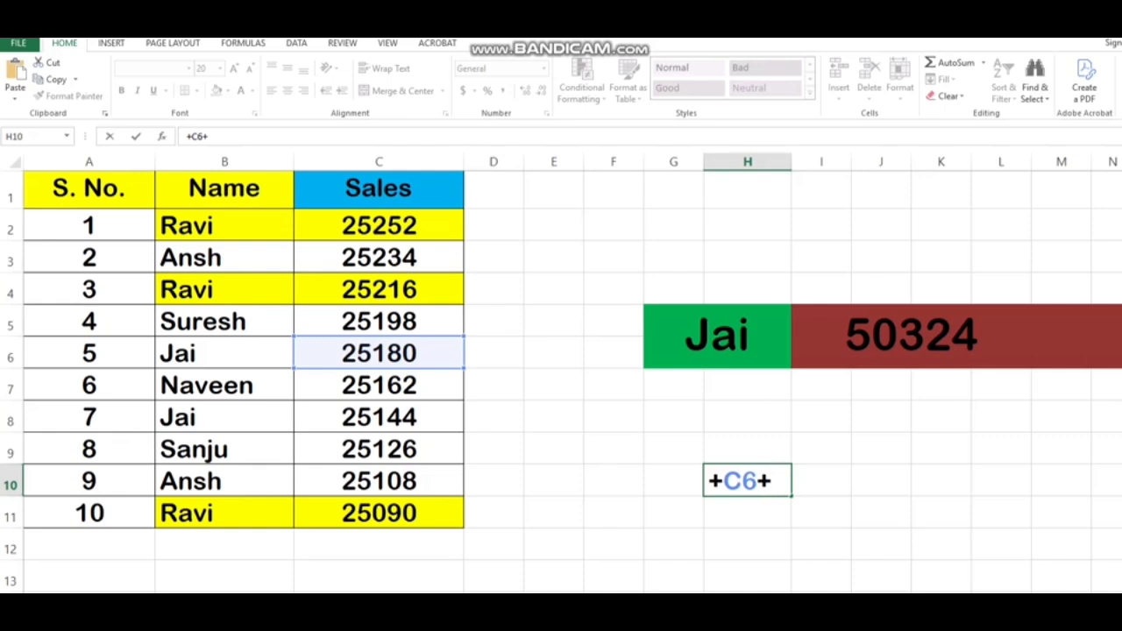
click(379, 417)
text(+)
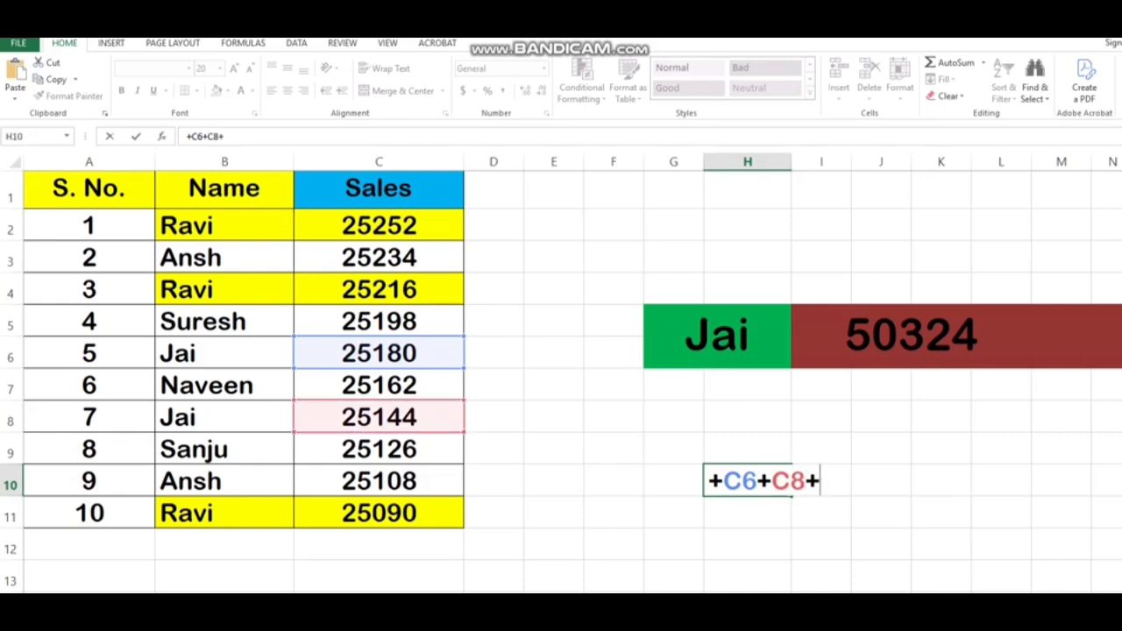
key(Return)
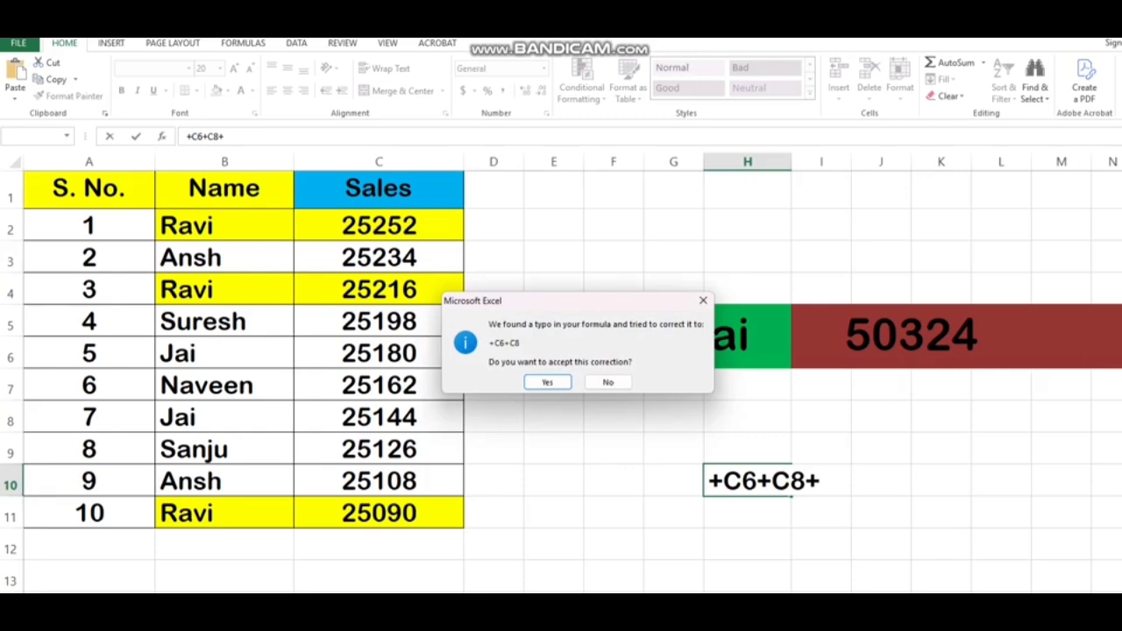
key(Escape)
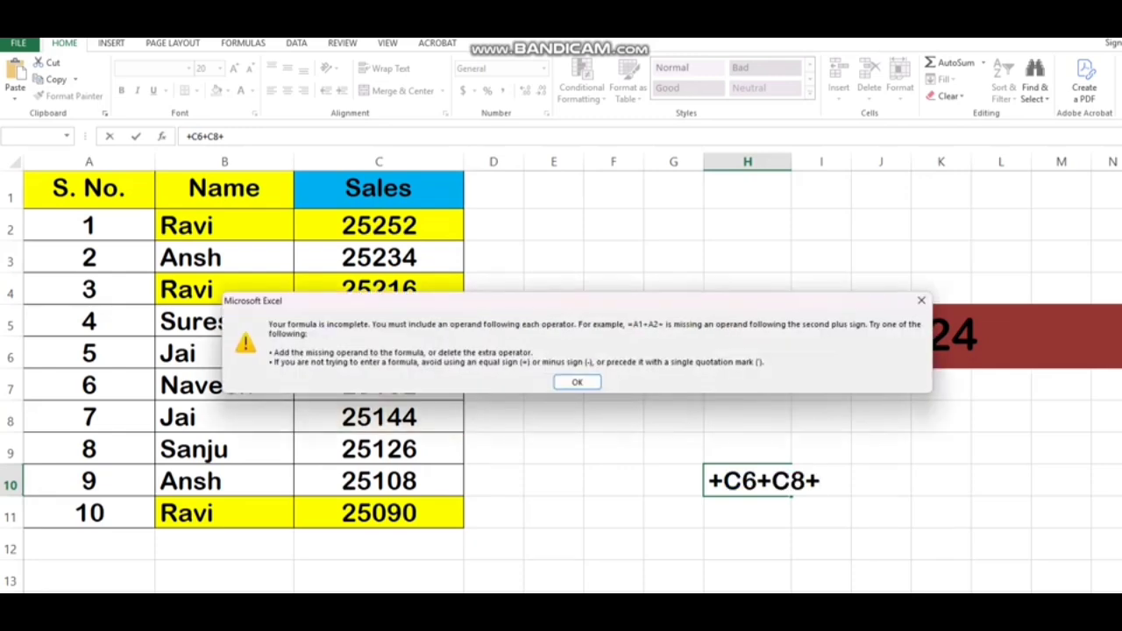
key(Return)
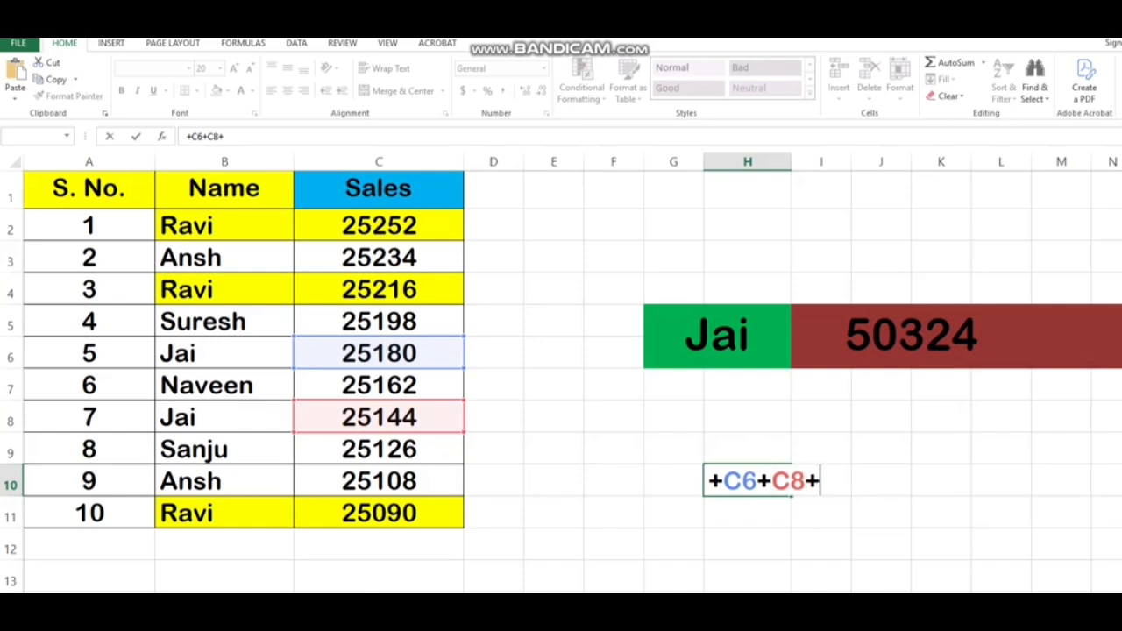
key(BackSpace)
key(Return)
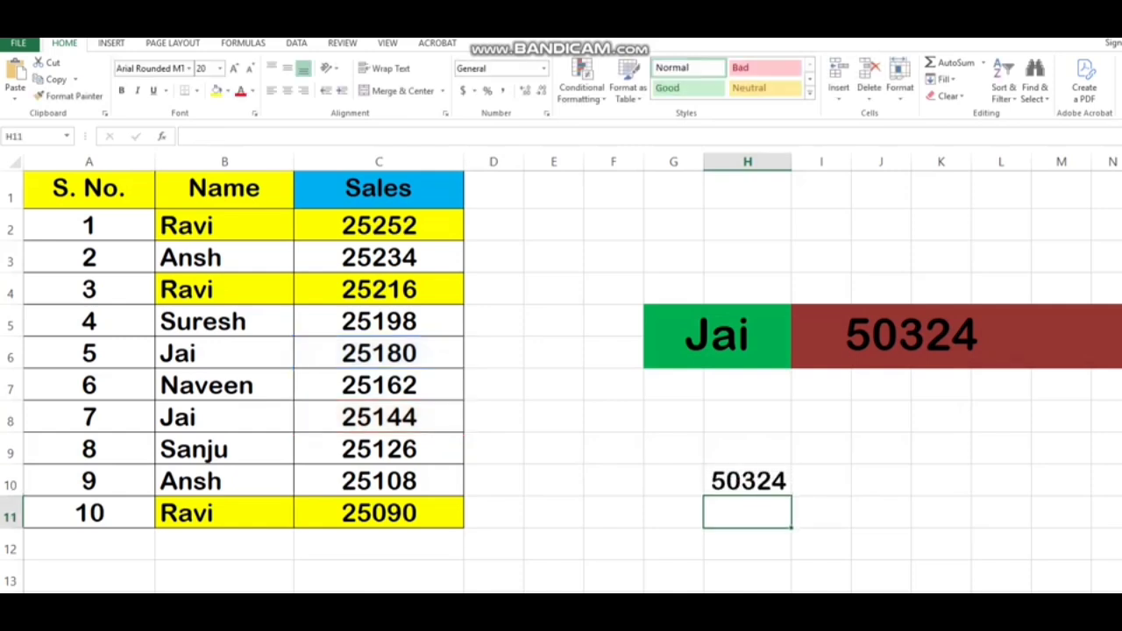
Enter the formula =I5-H10 in H11 to compare the SUMIF total with the manual sum.
click(821, 480)
click(747, 513)
text(=)
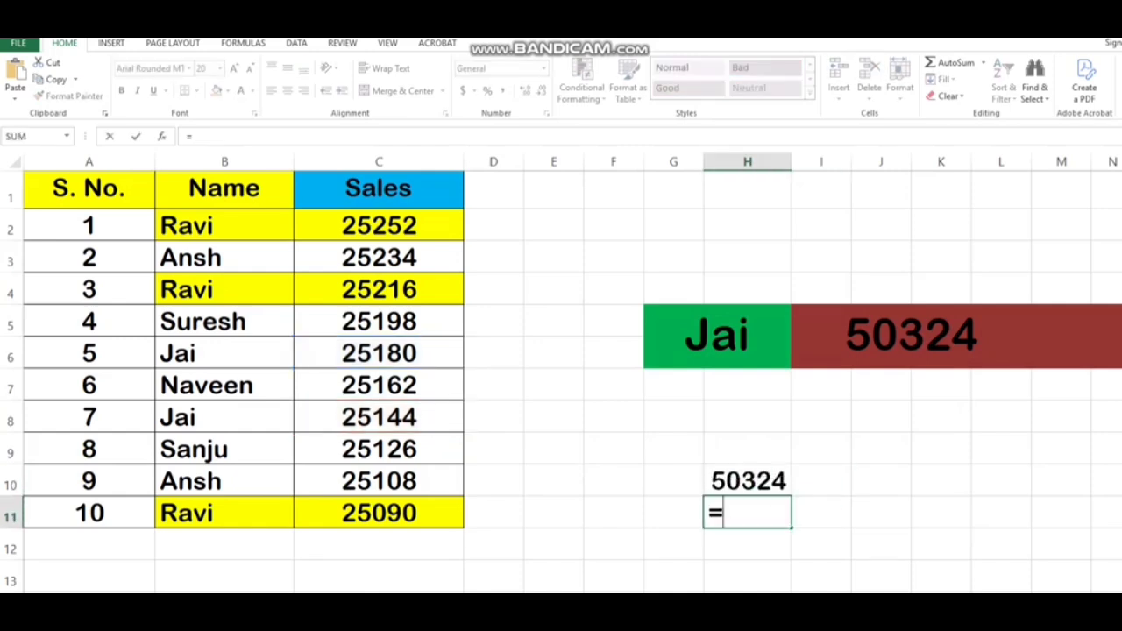
click(911, 336)
text(-)
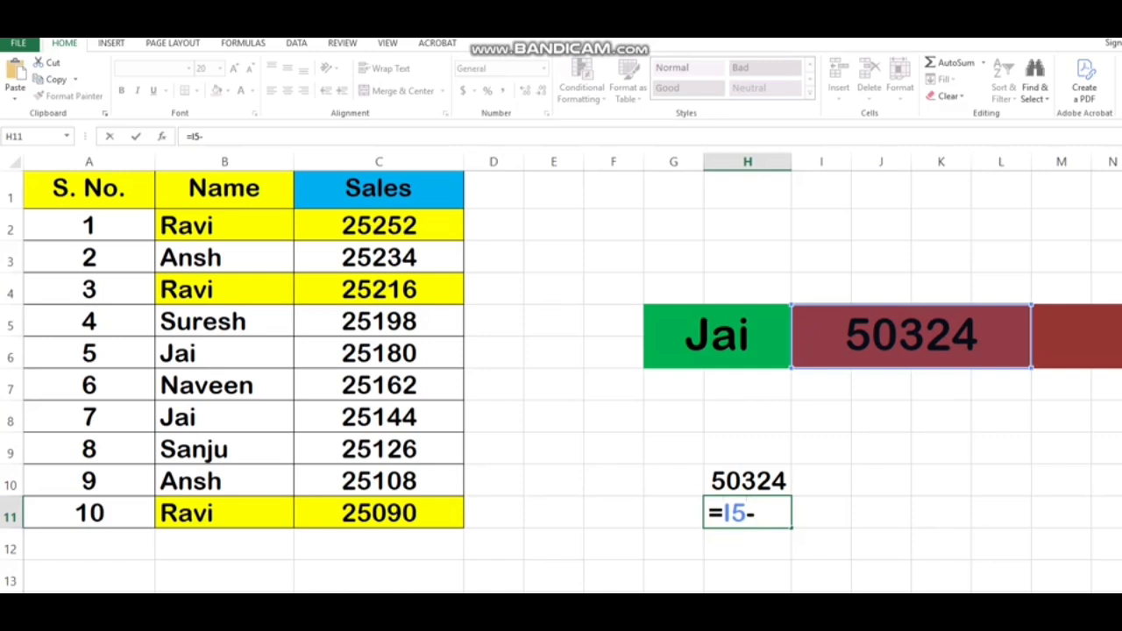
key(Up)
key(Return)
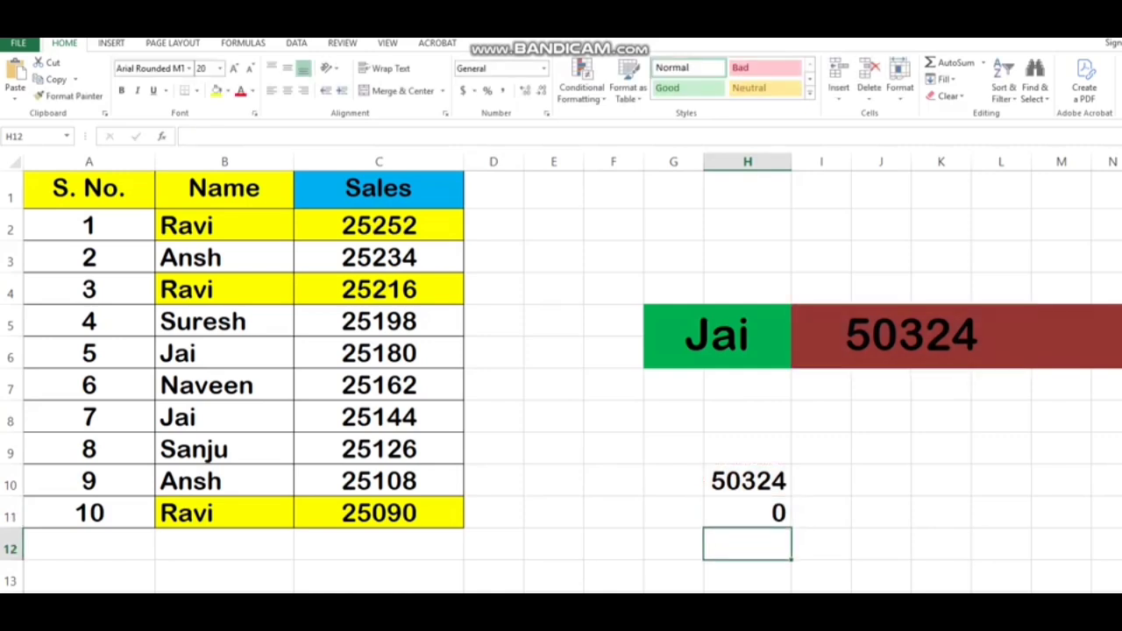
click(821, 513)
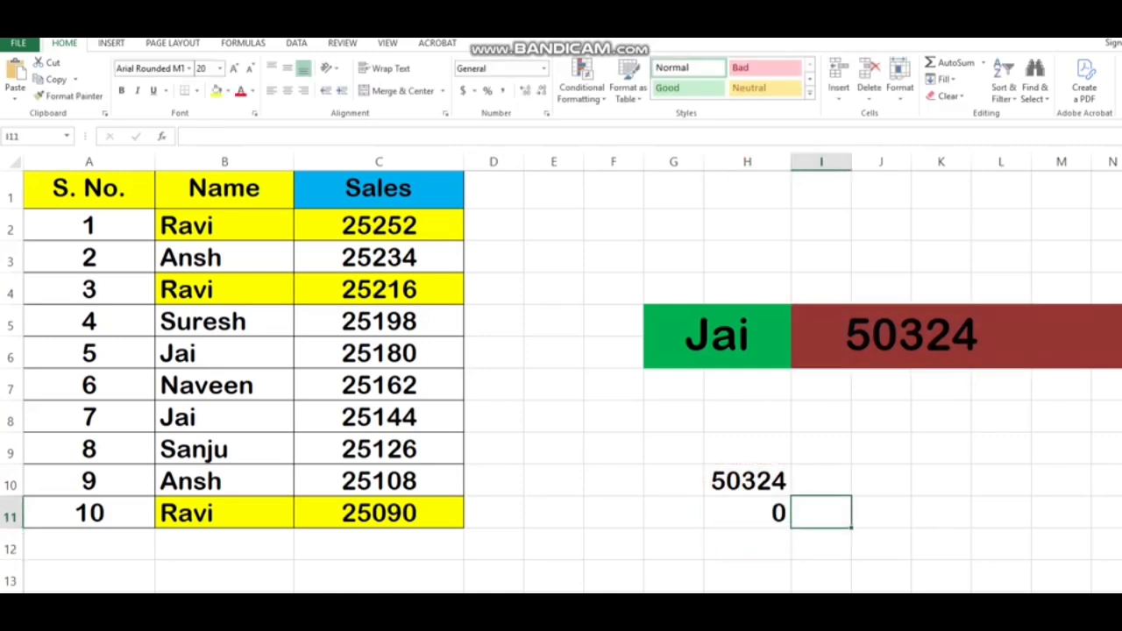
click(1001, 448)
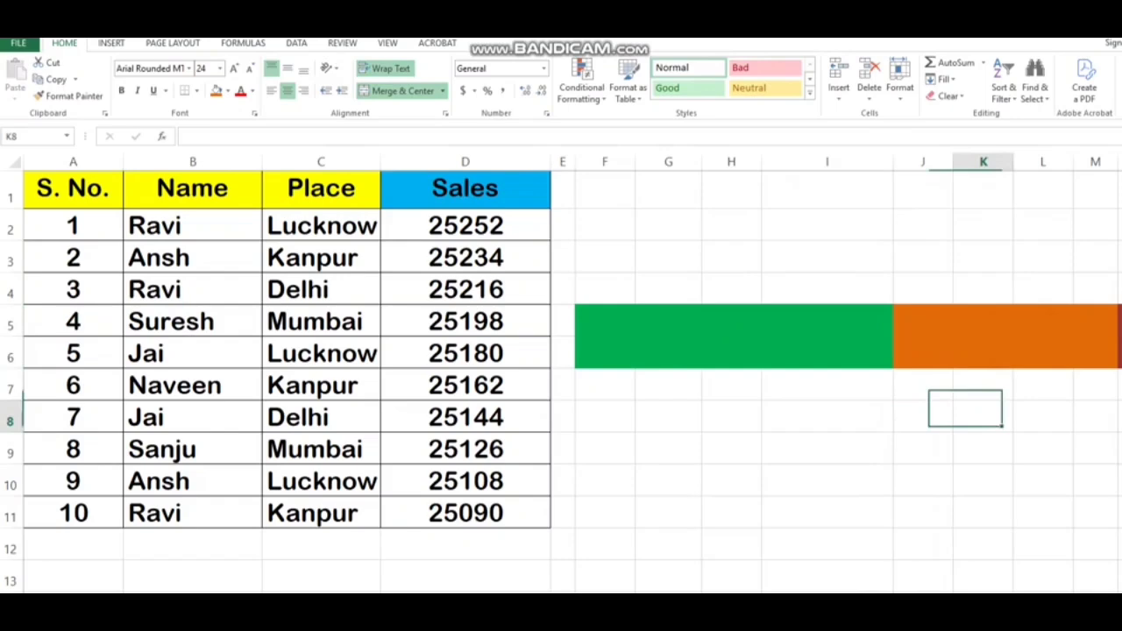
Begin a SUMIFS formula in the orange merged cell J5 with D2:D11 as the sum range.
click(1005, 337)
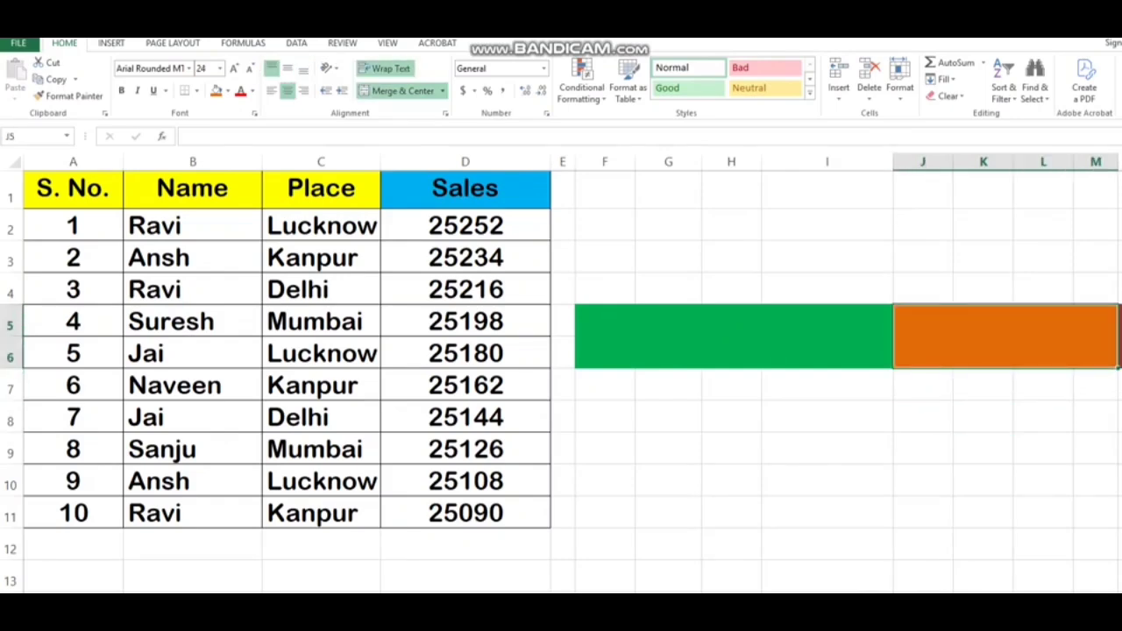
click(797, 336)
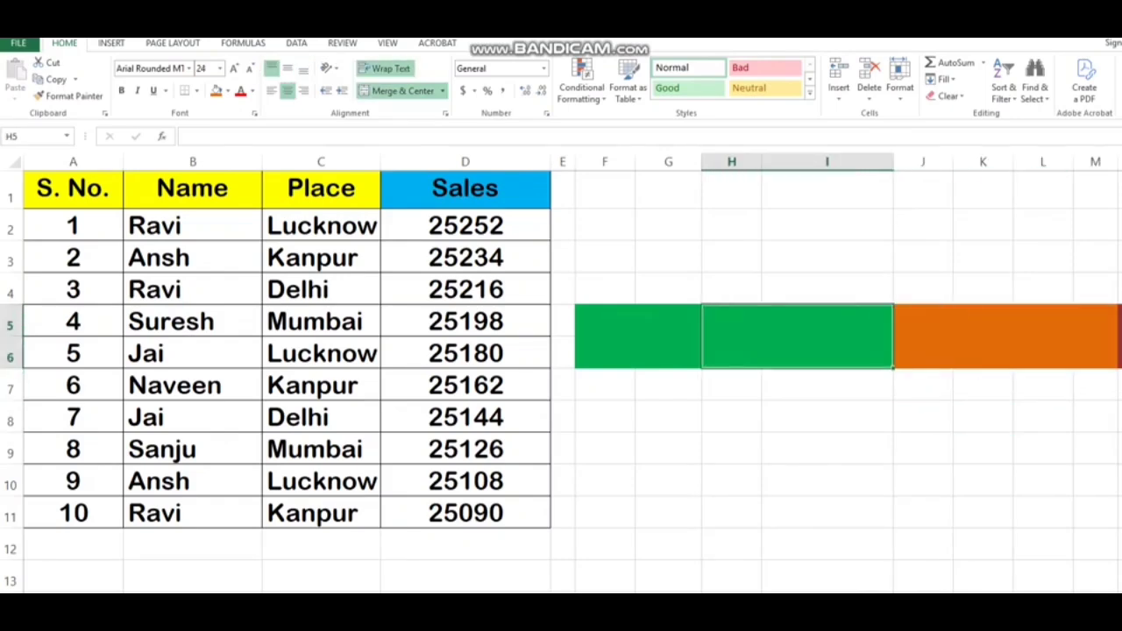
click(1005, 336)
text(=)
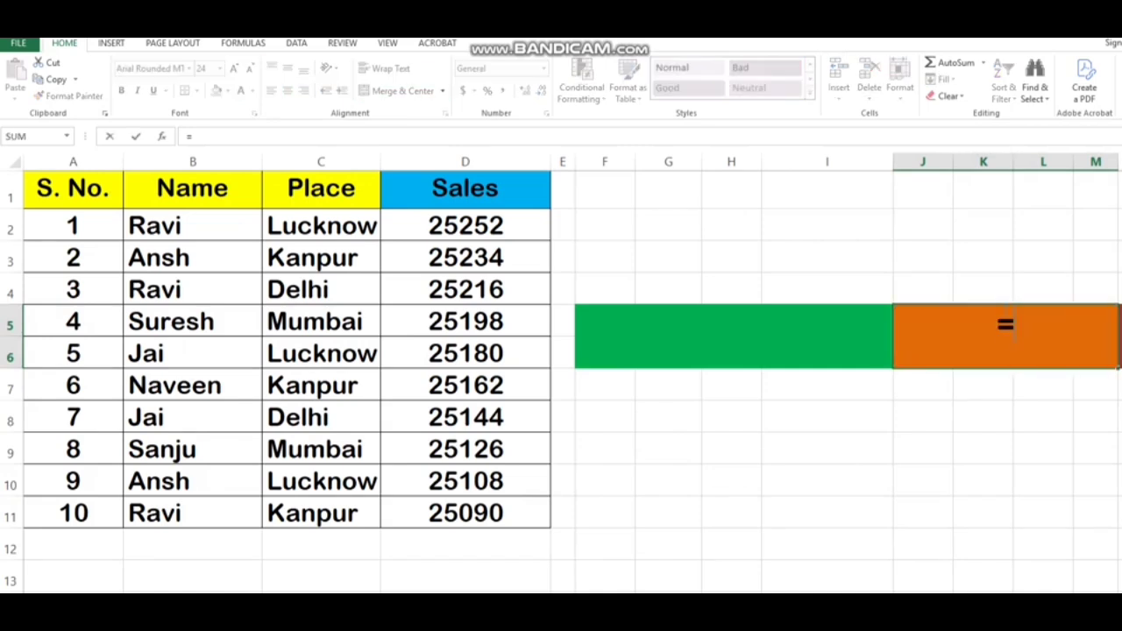
text(su)
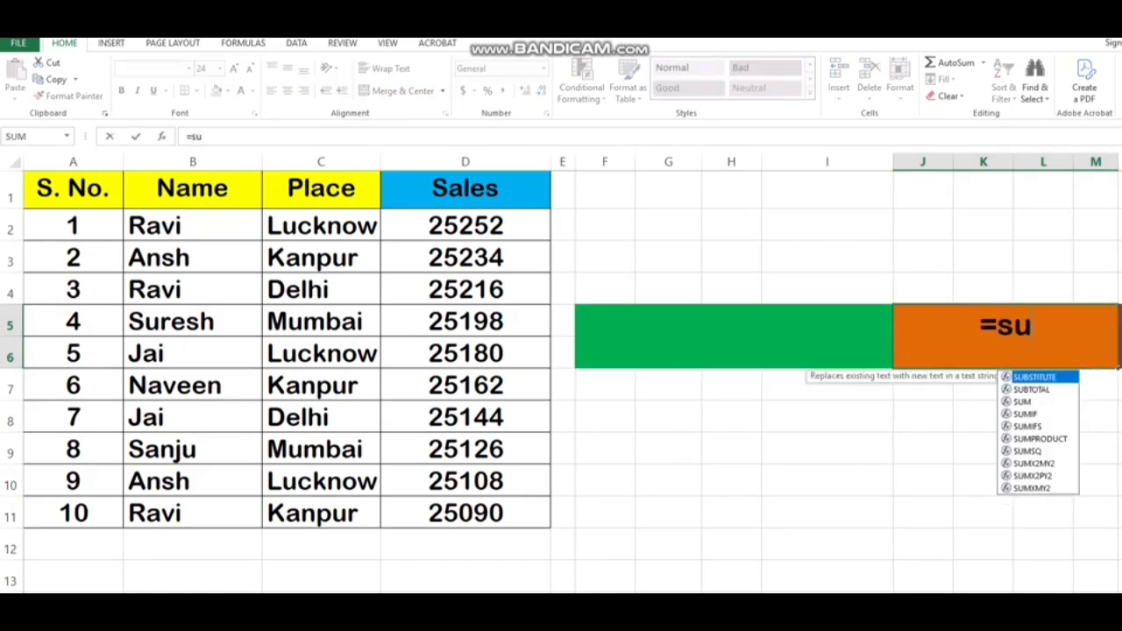
text(mifs)
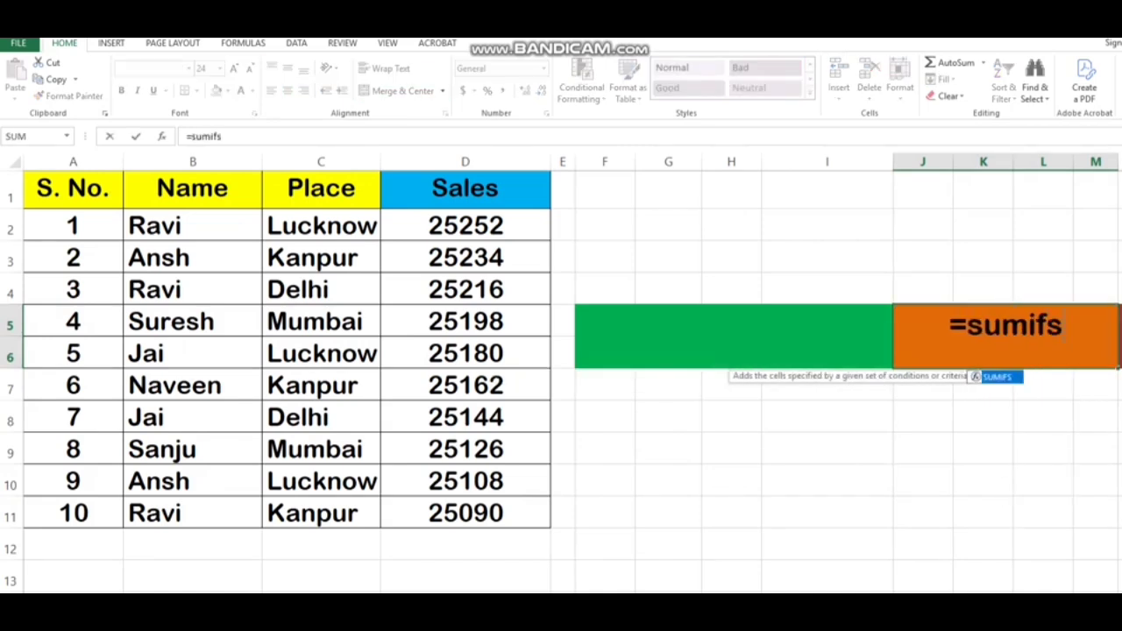
text(()
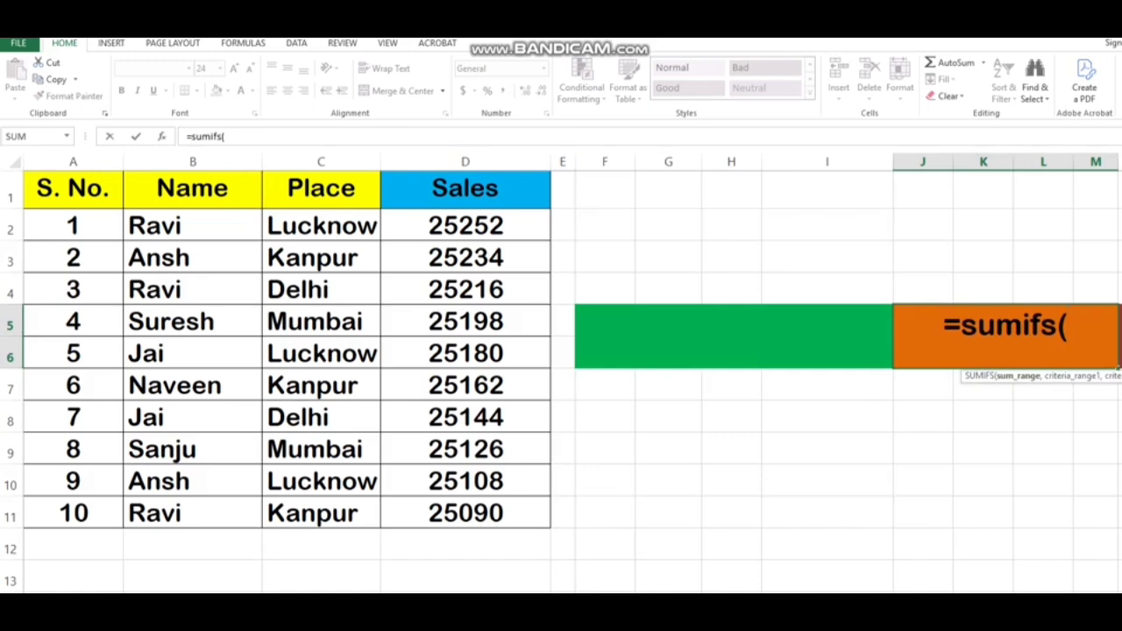
key(Left)
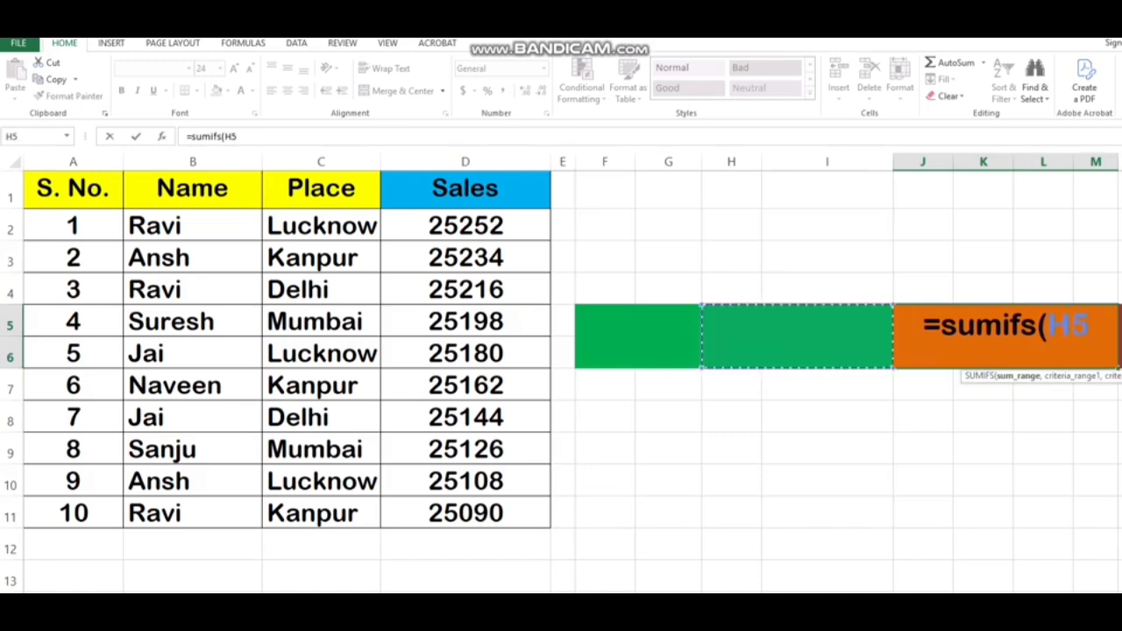
mouse_move(466, 225)
mouse_down()
mouse_move(526, 333)
mouse_move(550, 430)
mouse_move(574, 429)
mouse_move(577, 524)
mouse_move(539, 524)
mouse_up()
text(,)
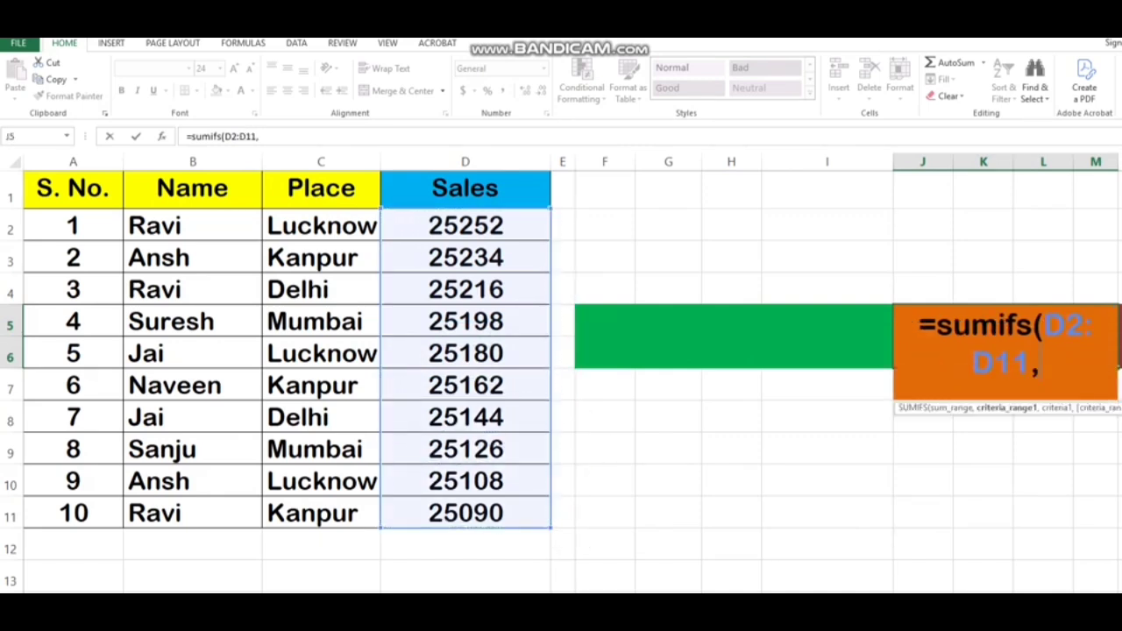
Add the Place range C2:C11 as the first criteria range, with H5 as its criterion.
drag(321, 226, 368, 512)
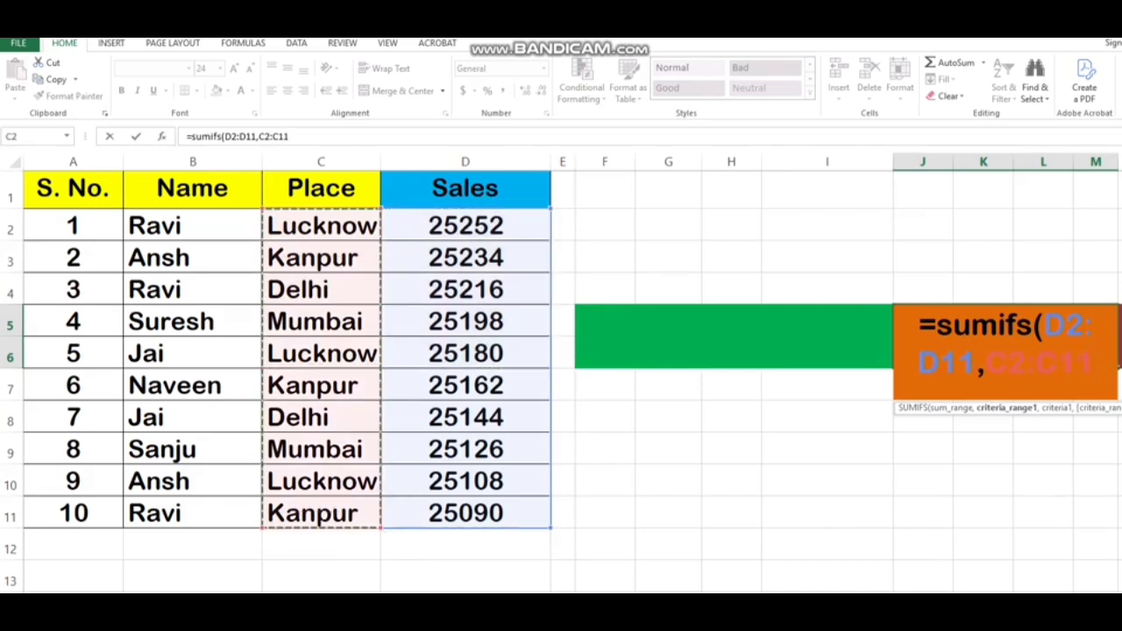
text(,)
click(798, 336)
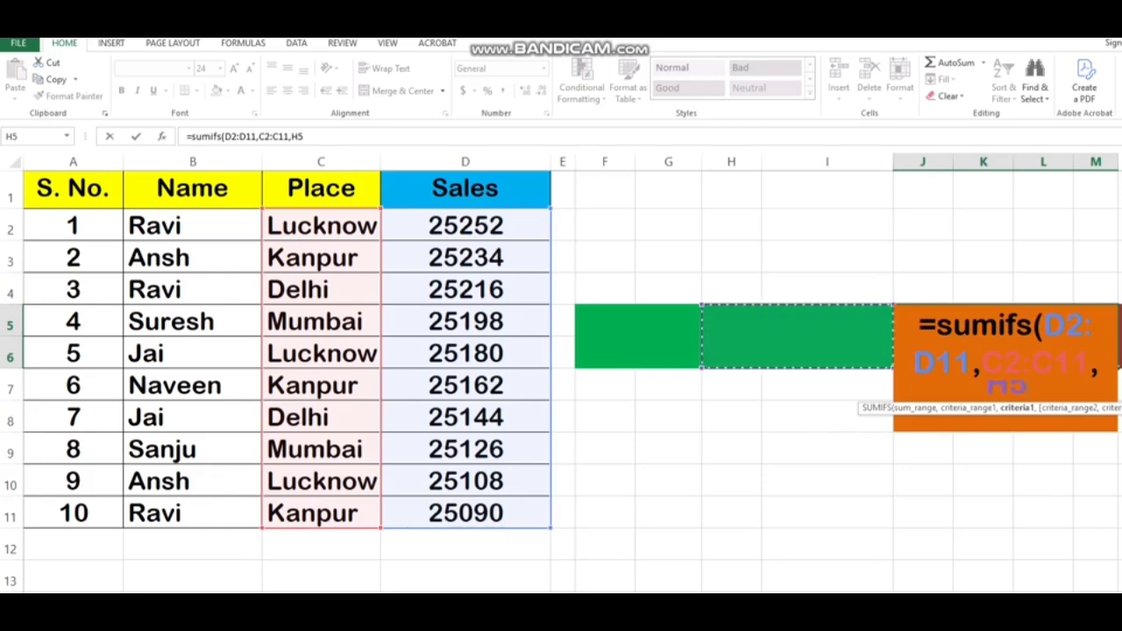
text(,)
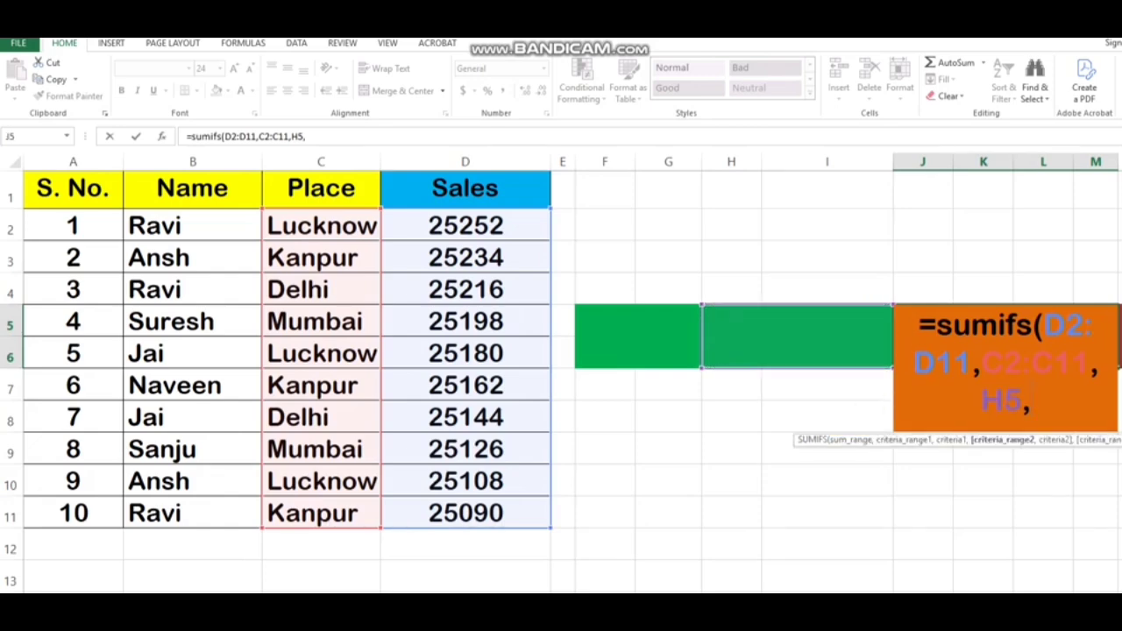
Add the Name range B2:B11 with criterion F5 and complete the SUMIFS formula.
drag(149, 225, 145, 517)
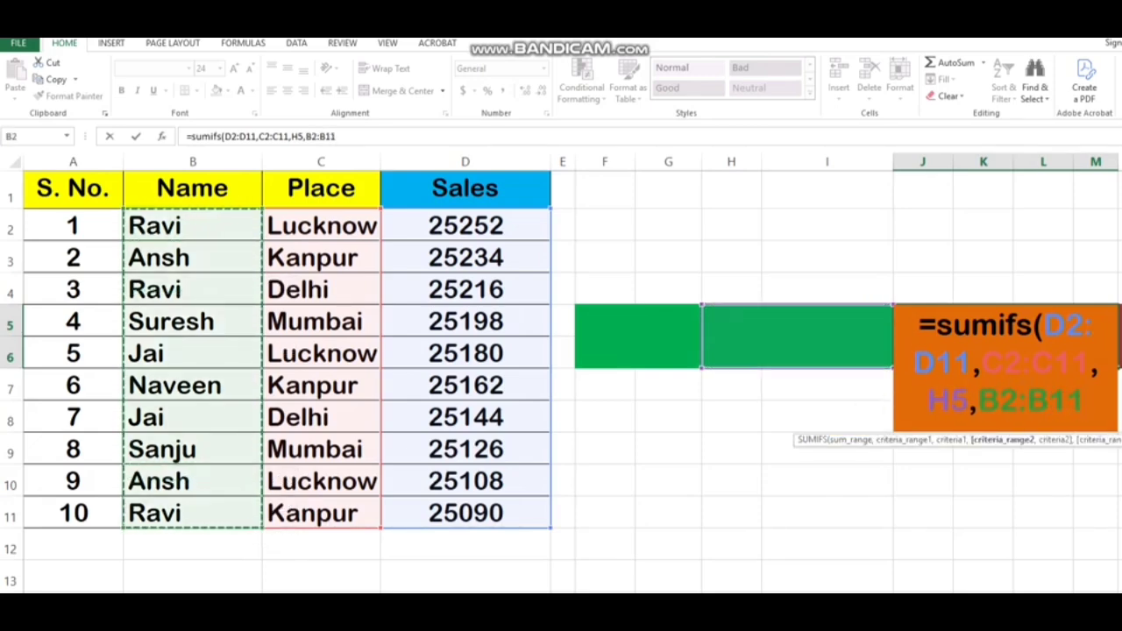
text(,)
click(638, 336)
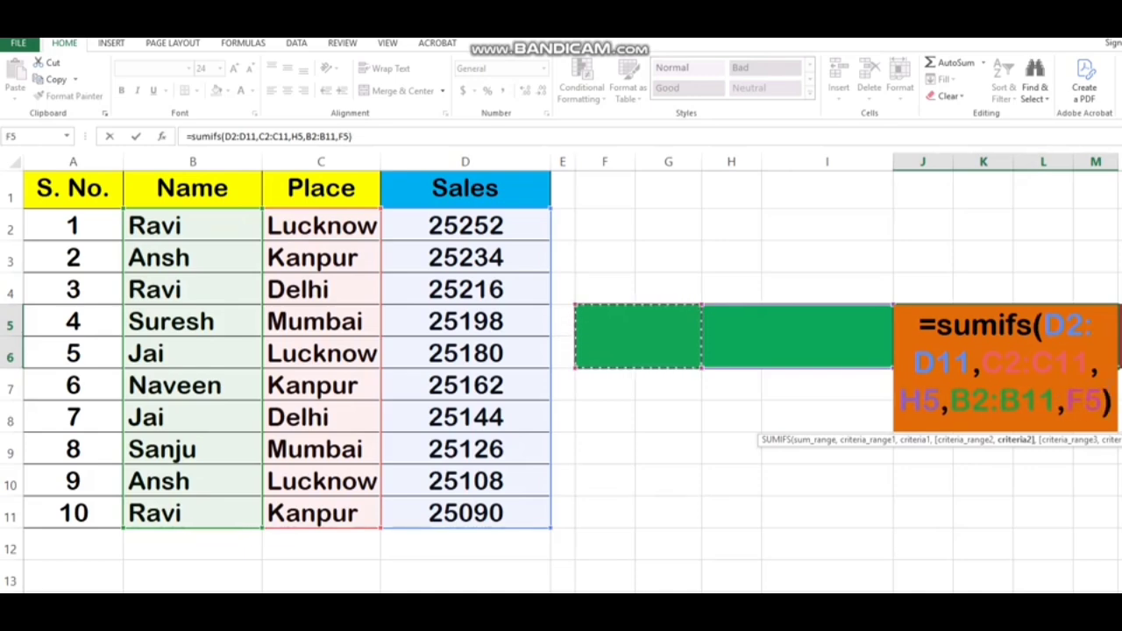
text())
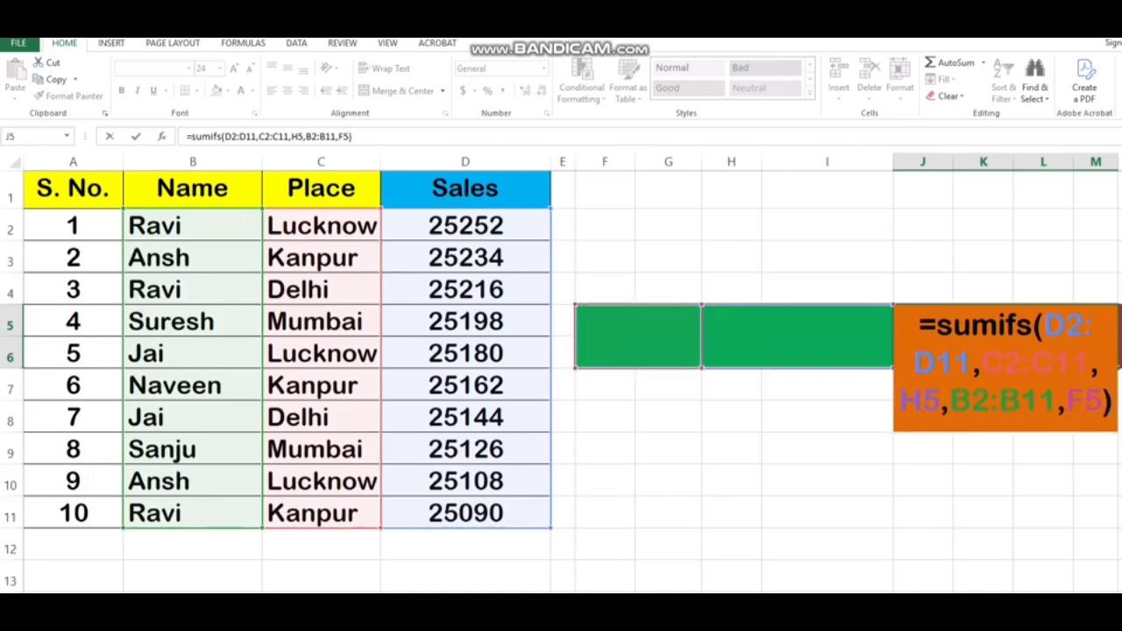
key(Return)
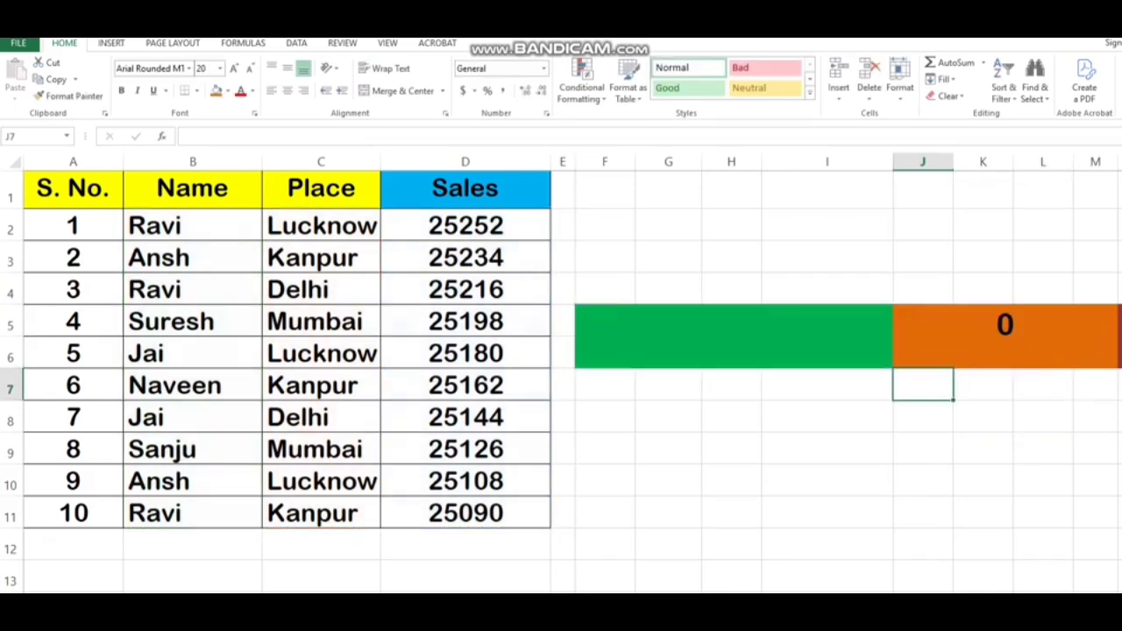
Enter Lucknow as the place criterion in H5.
click(638, 337)
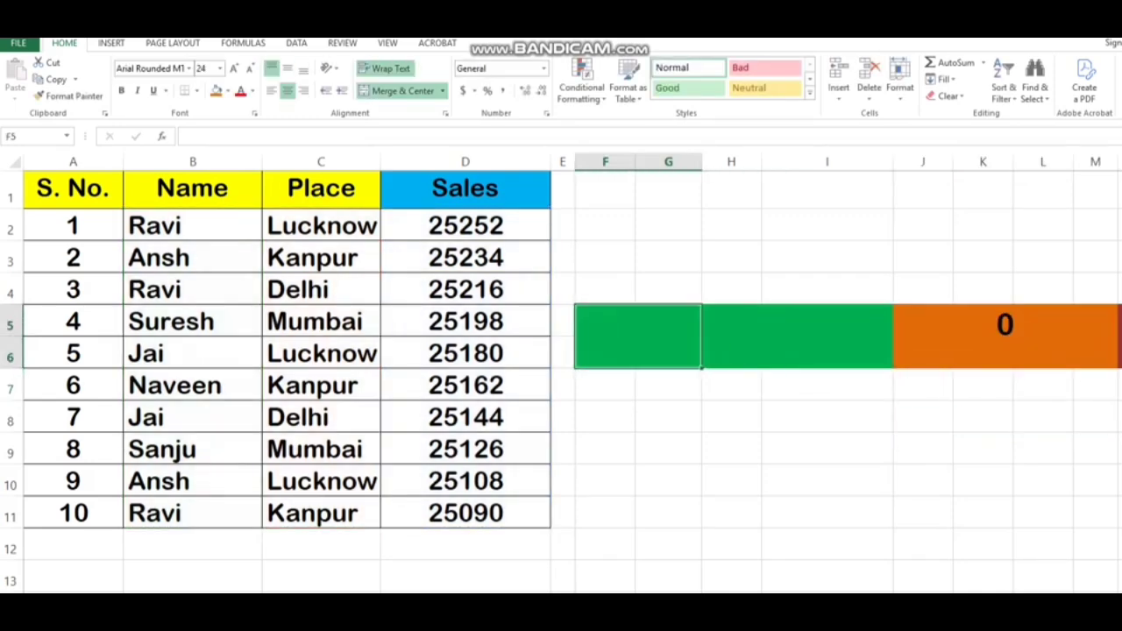
click(796, 337)
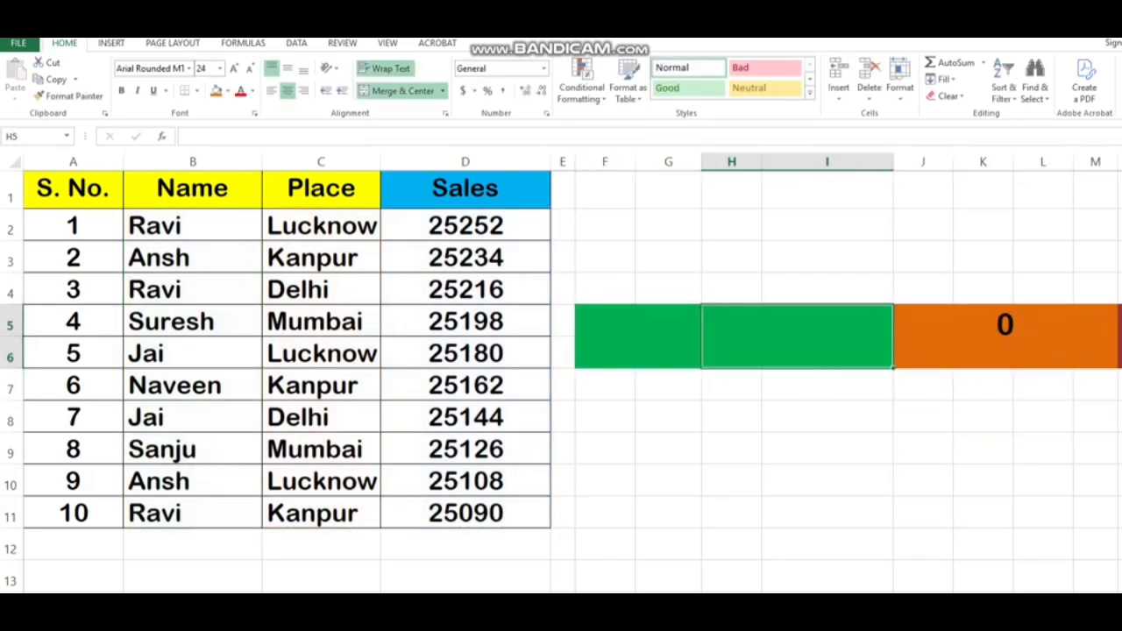
text(Lu)
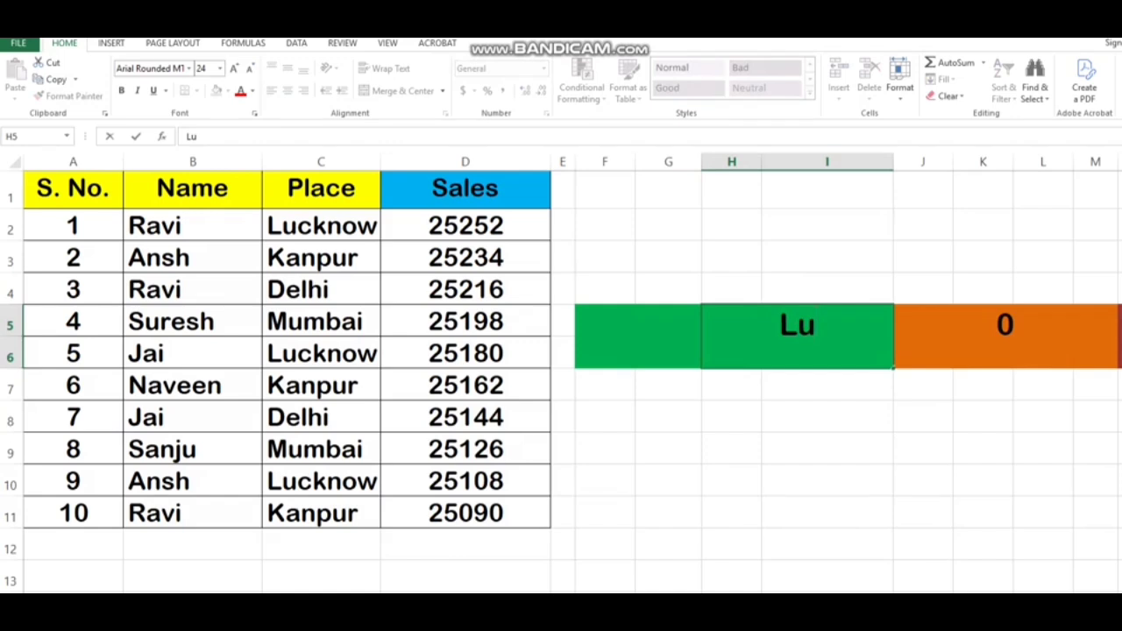
text(cknow)
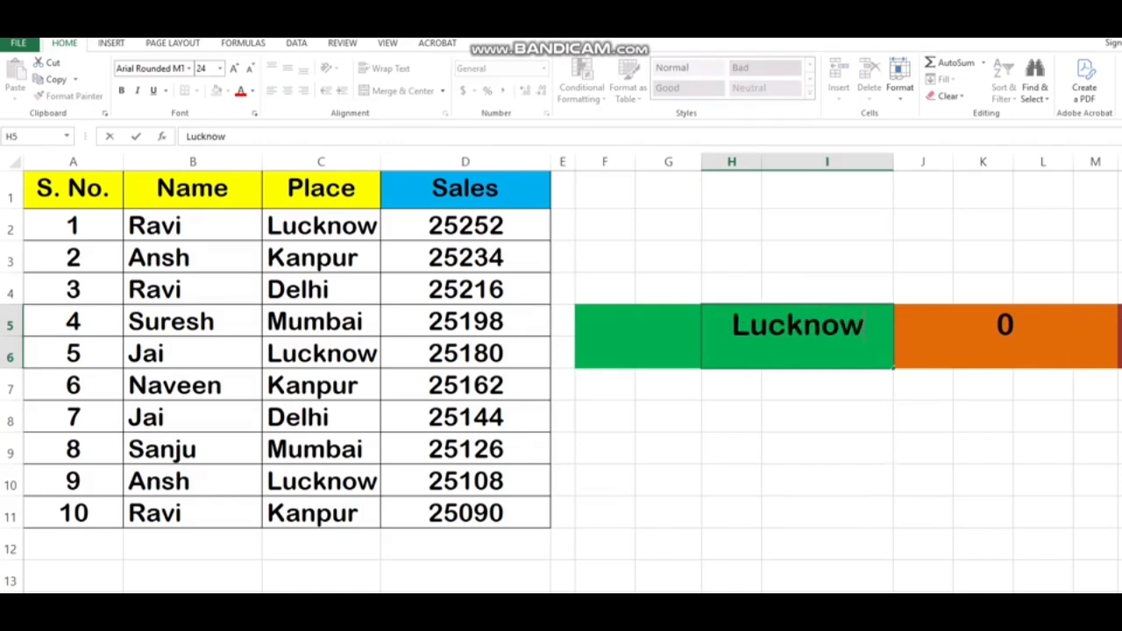
key(Return)
Enter the name from B2 as the name criterion in F5.
key(Up)
key(Left)
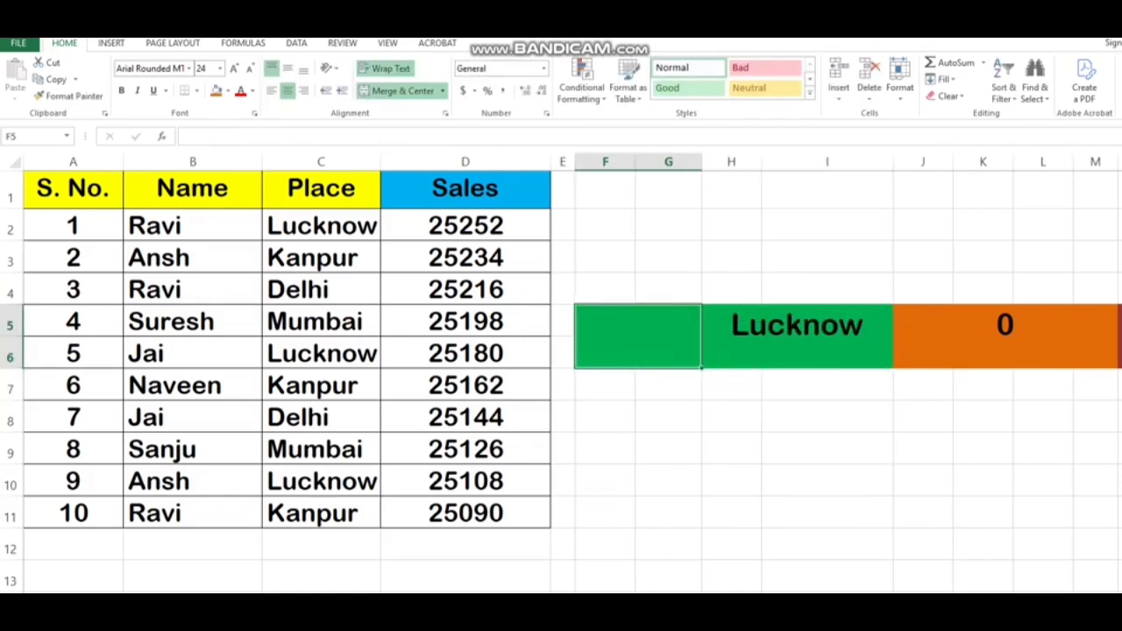
text(Ravi)
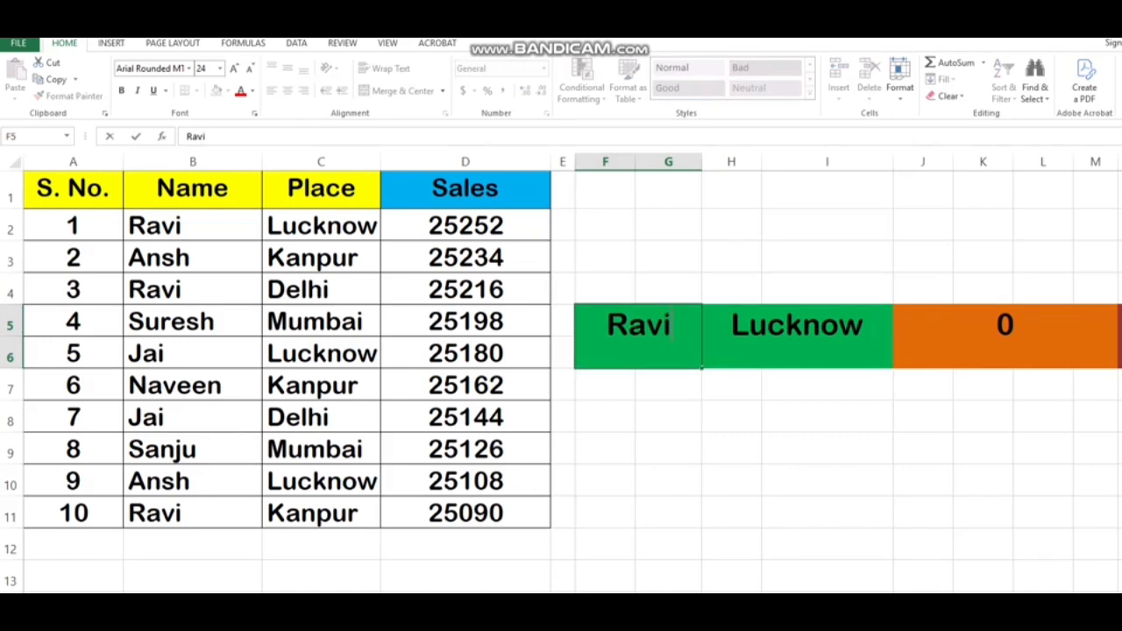
key(Return)
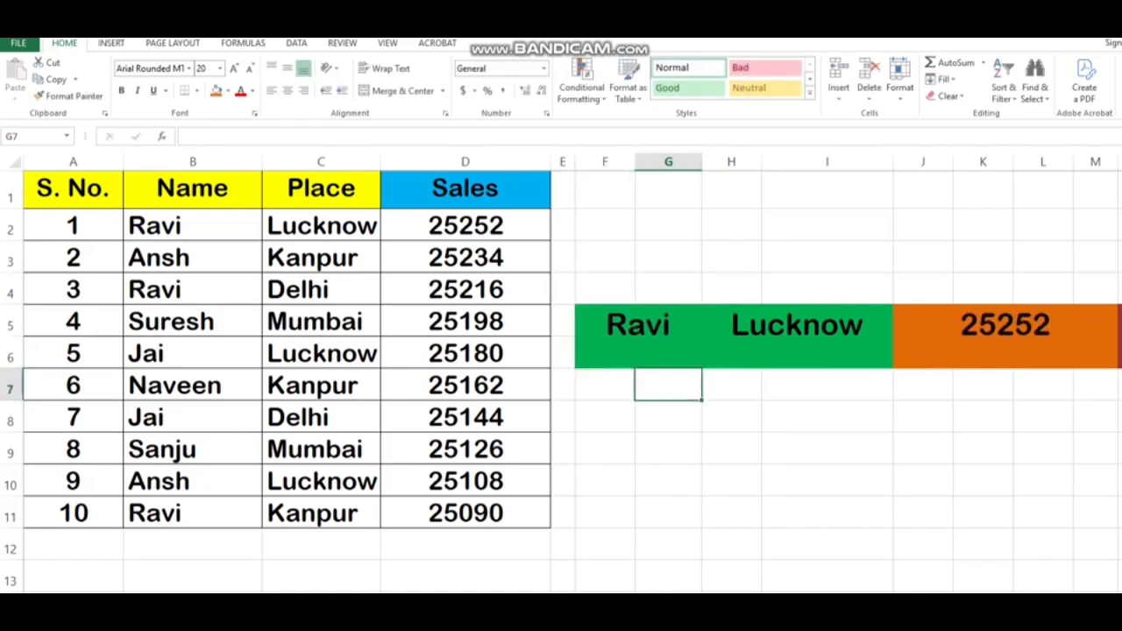
key(Up)
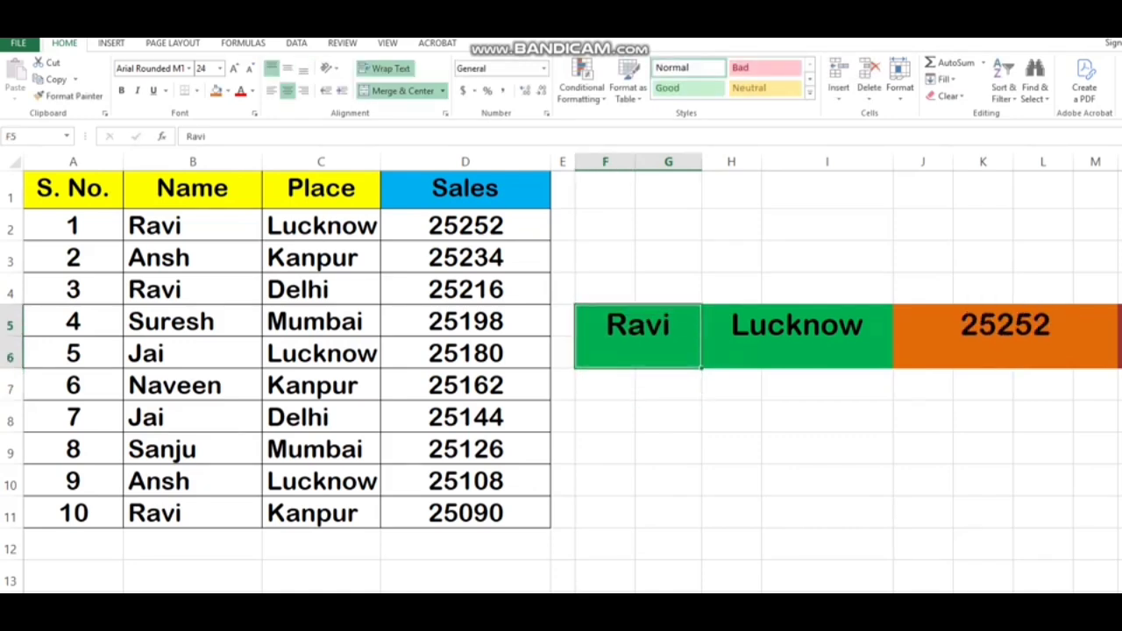
Change the place criterion in H5 to Kanpur to test the SUMIFS total for the same name.
key(Left)
key(Left)
key(Left)
key(Right)
key(Right)
key(Right)
key(Right)
text(Kanpur)
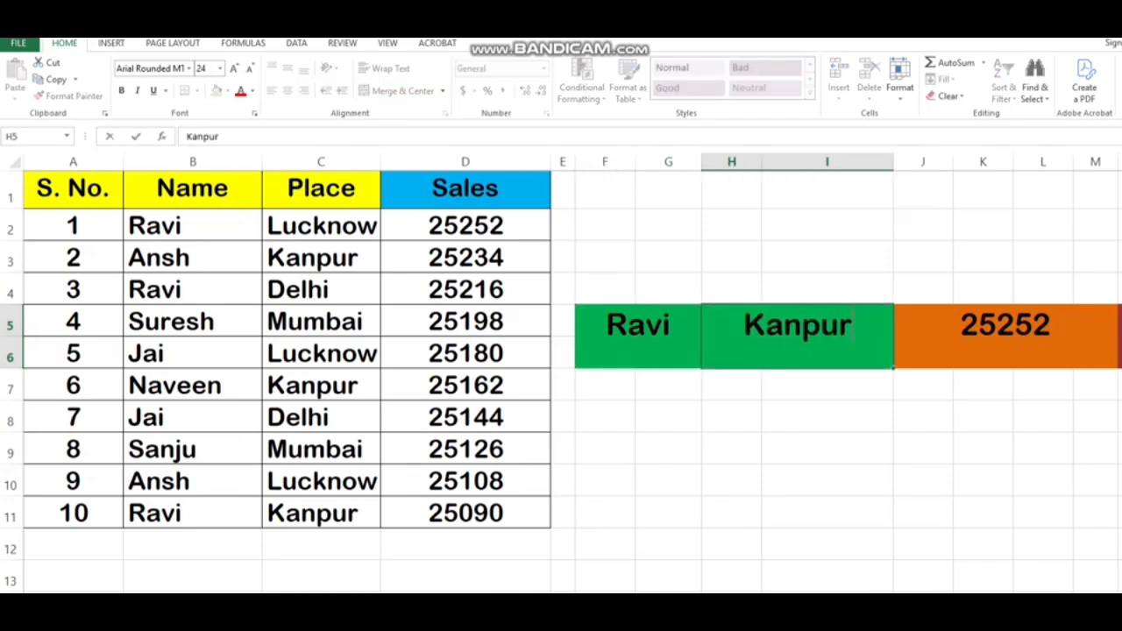
key(Return)
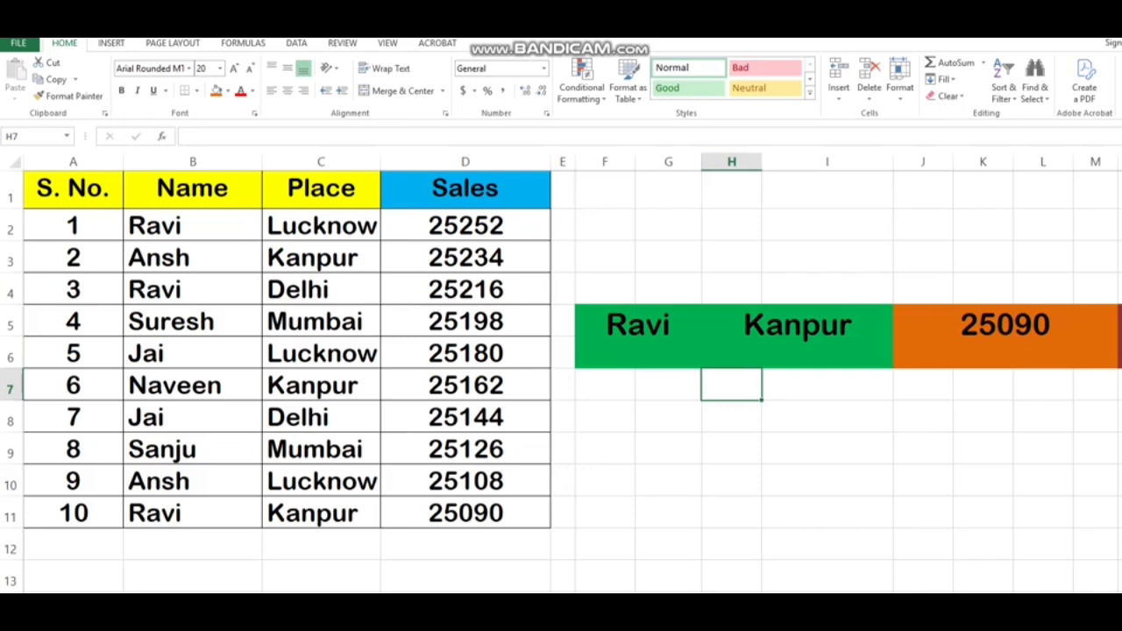
Change the place criterion in H5 to Delhi, keeping the same name criterion.
click(797, 337)
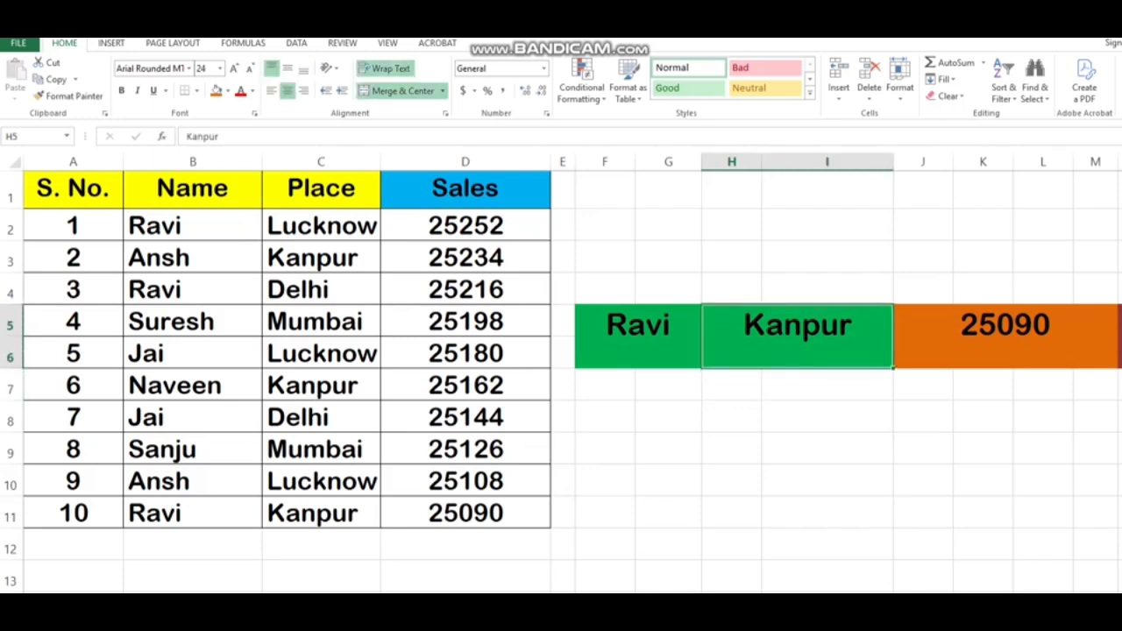
text(Delhi)
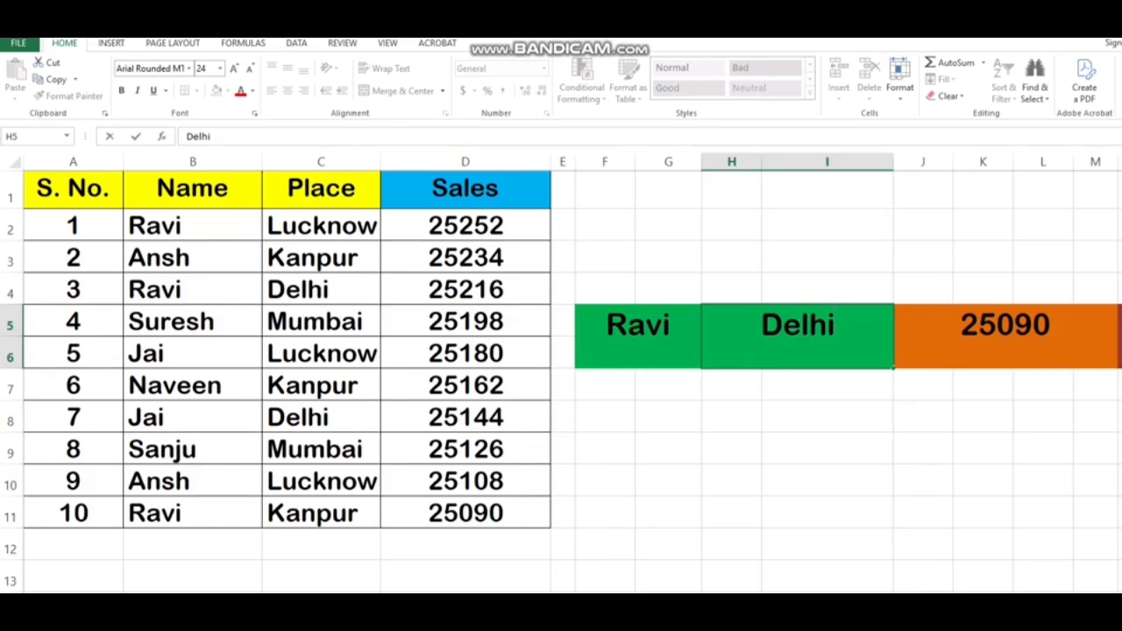
key(Return)
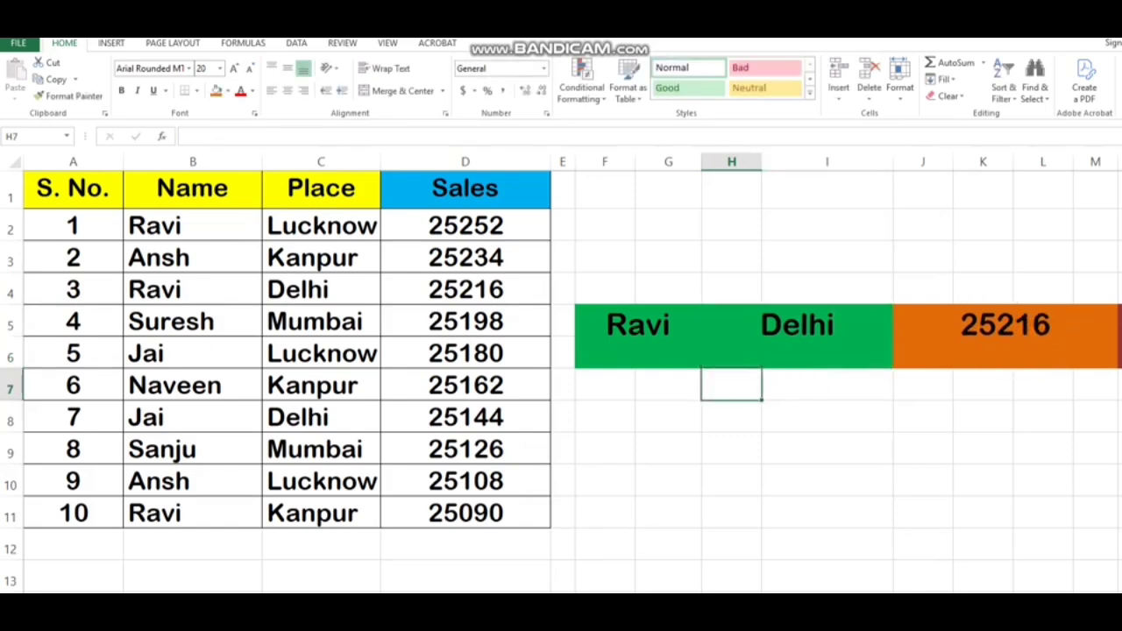
Replace the name criterion in F5 with the name from B6.
click(638, 337)
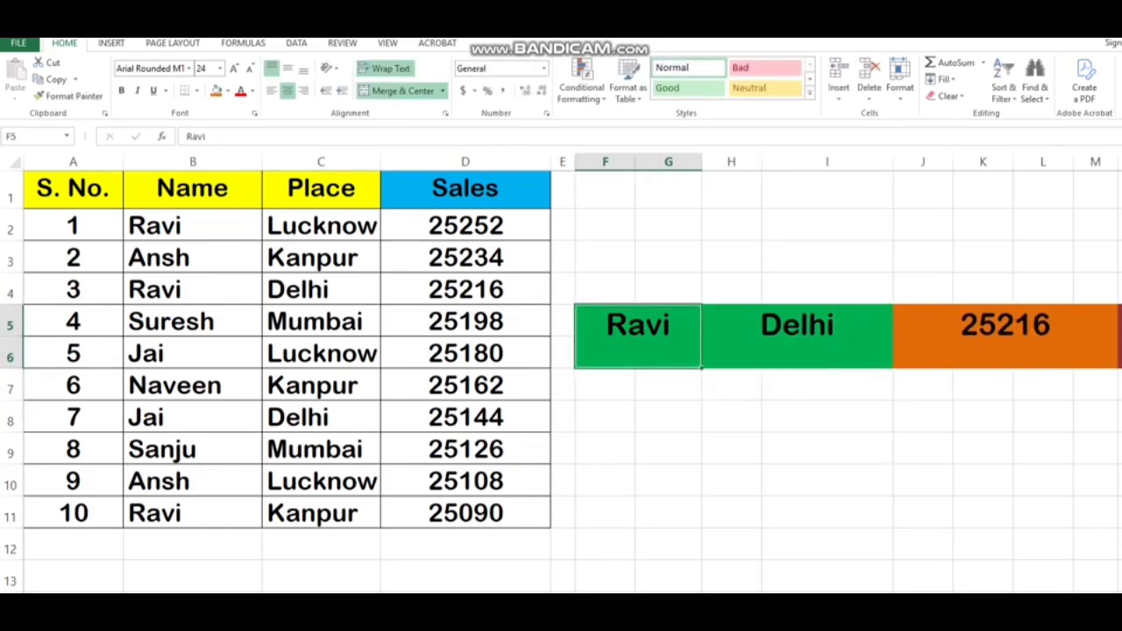
text(Jai)
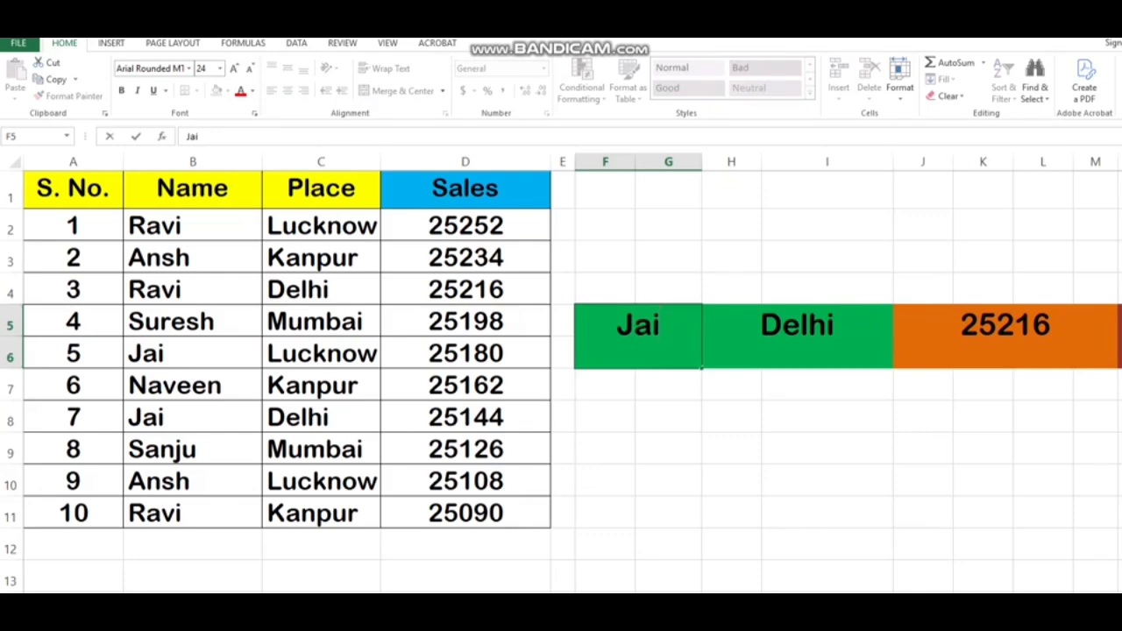
key(Return)
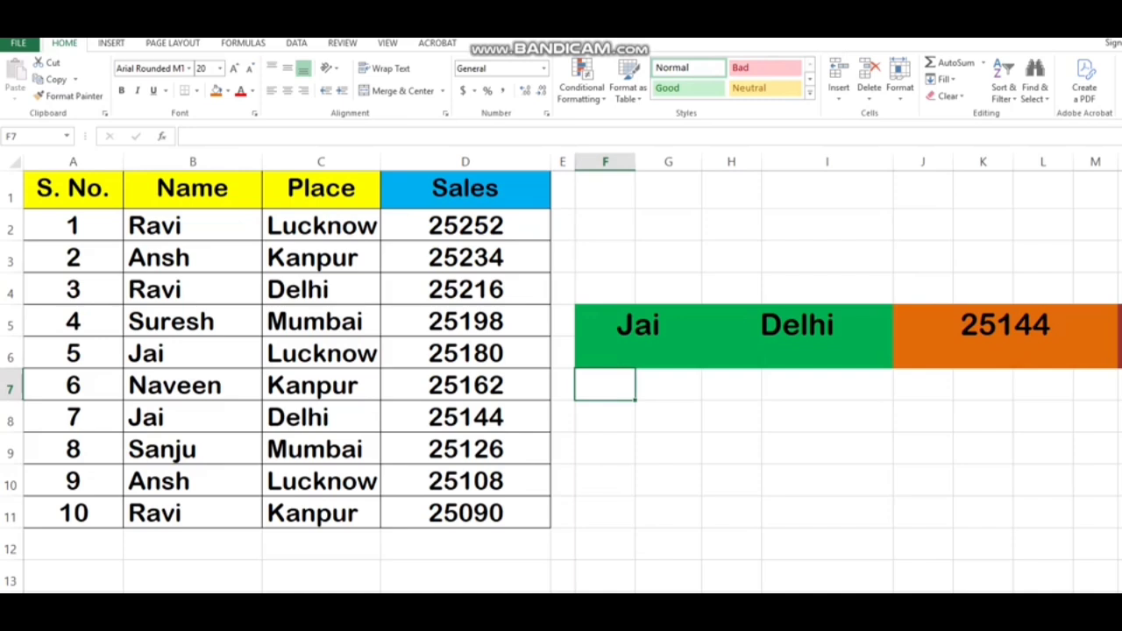
Change the place criterion in H5 to Mumbai.
click(796, 337)
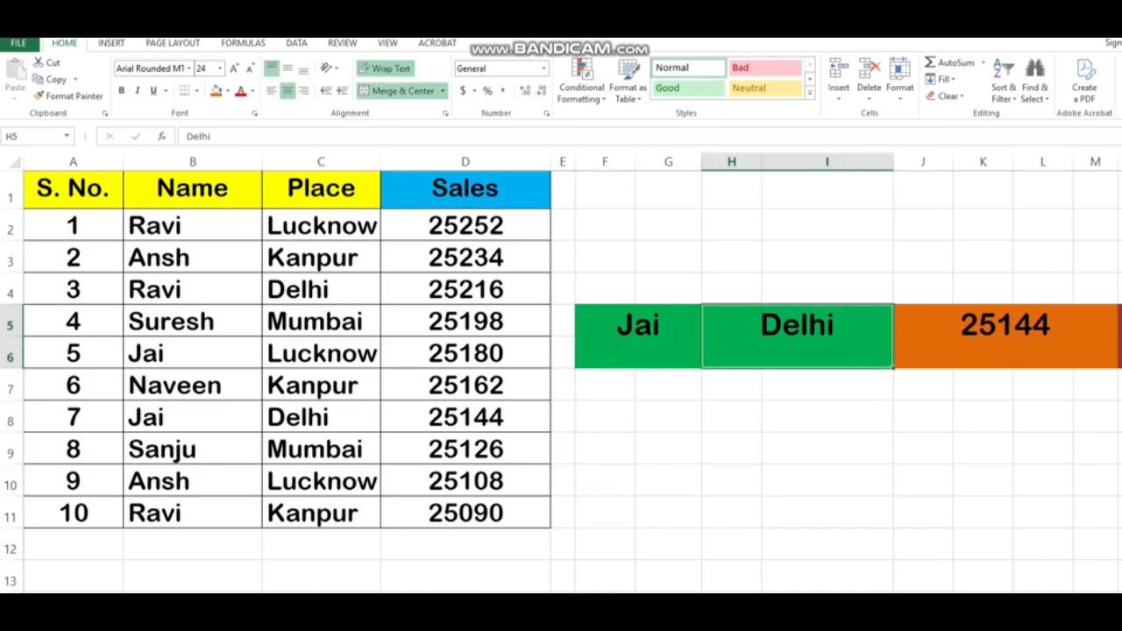
text(Mum)
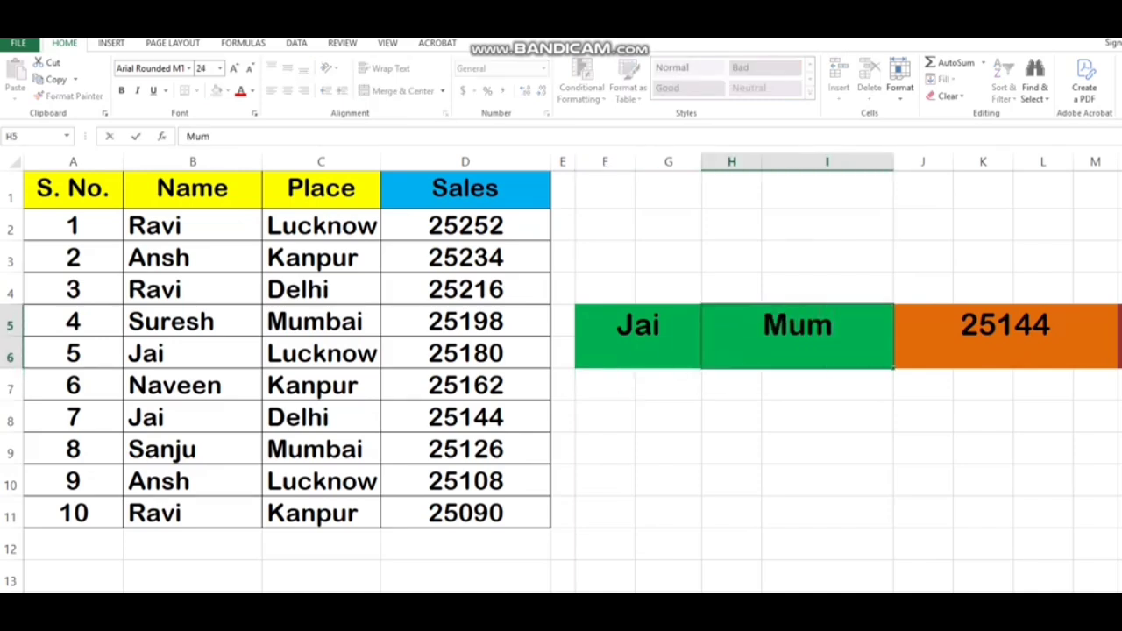
text(bai)
key(Return)
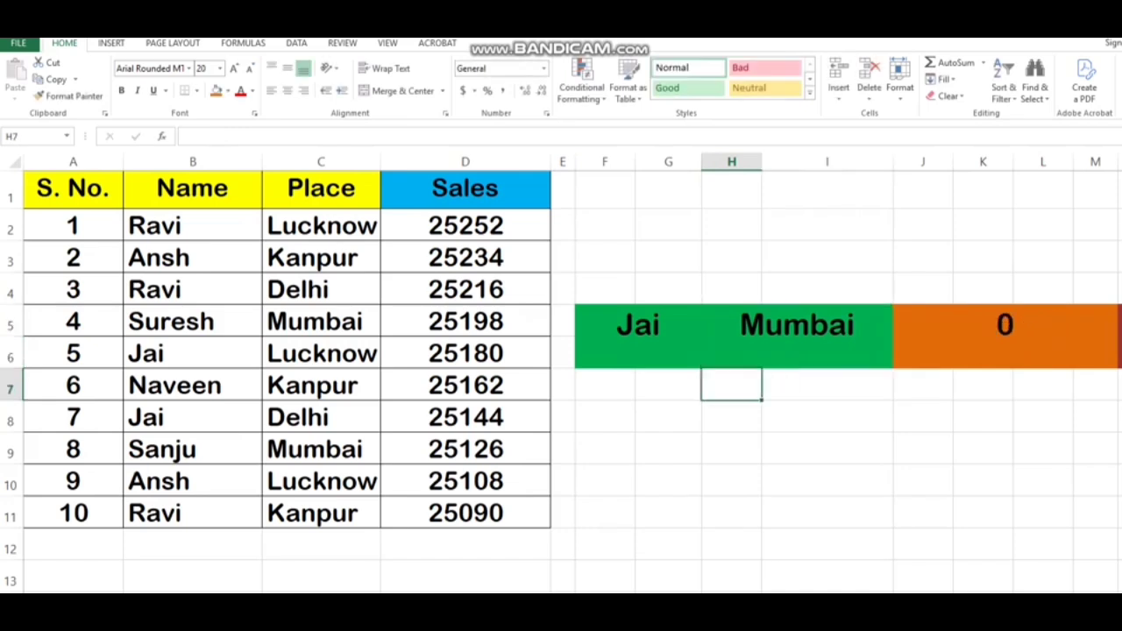
Replace the name criterion in F5 with the name from B9.
key(Up)
key(Left)
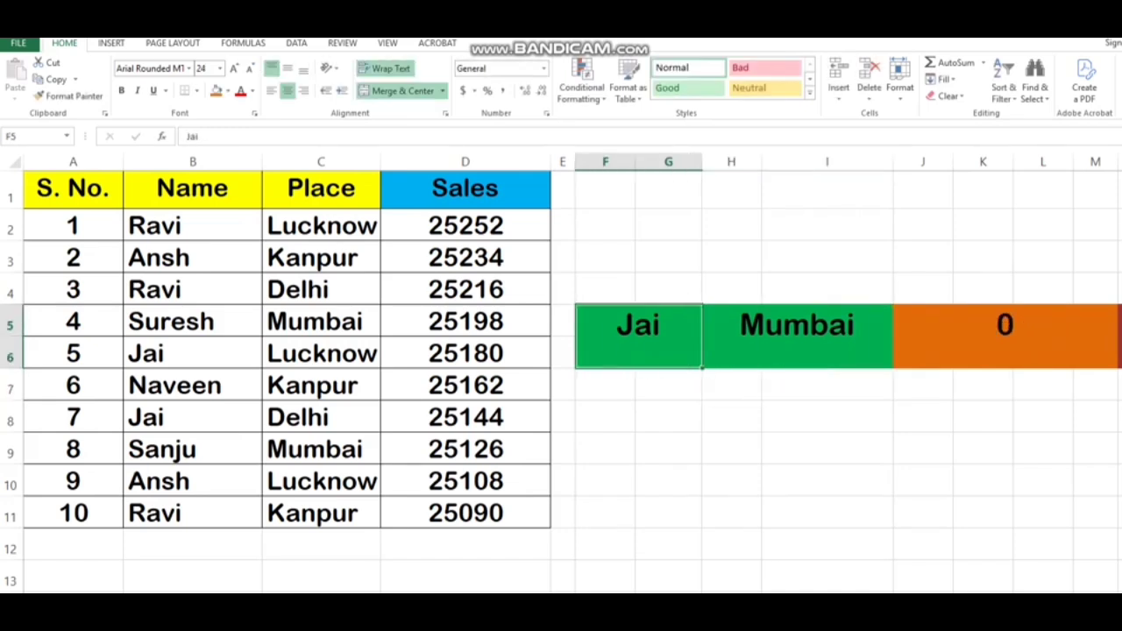
text(Sanju)
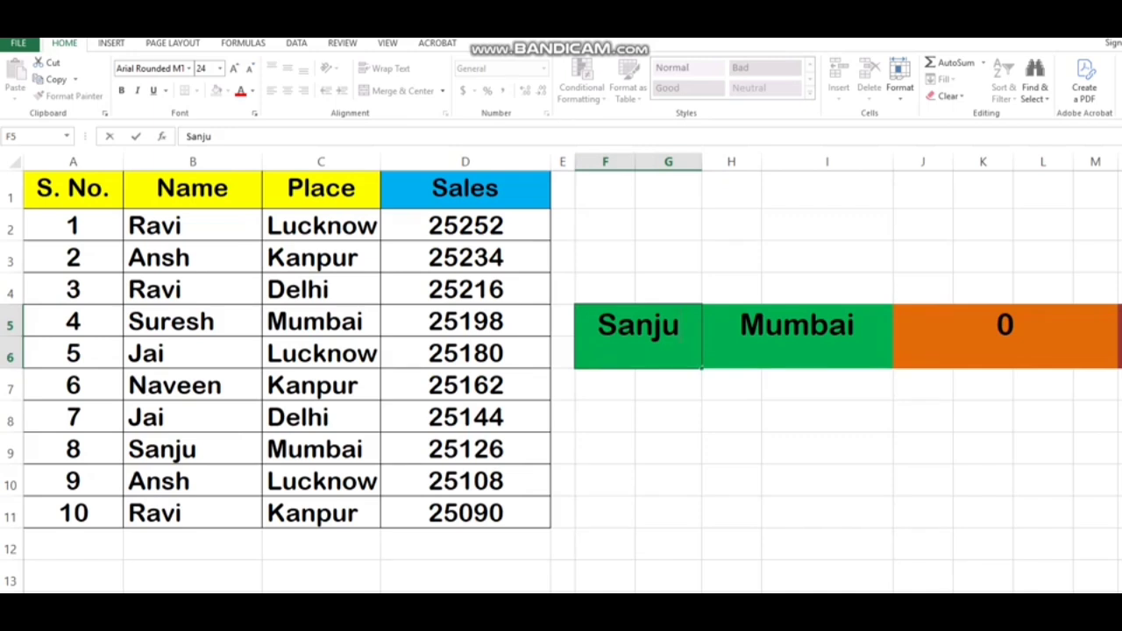
key(Return)
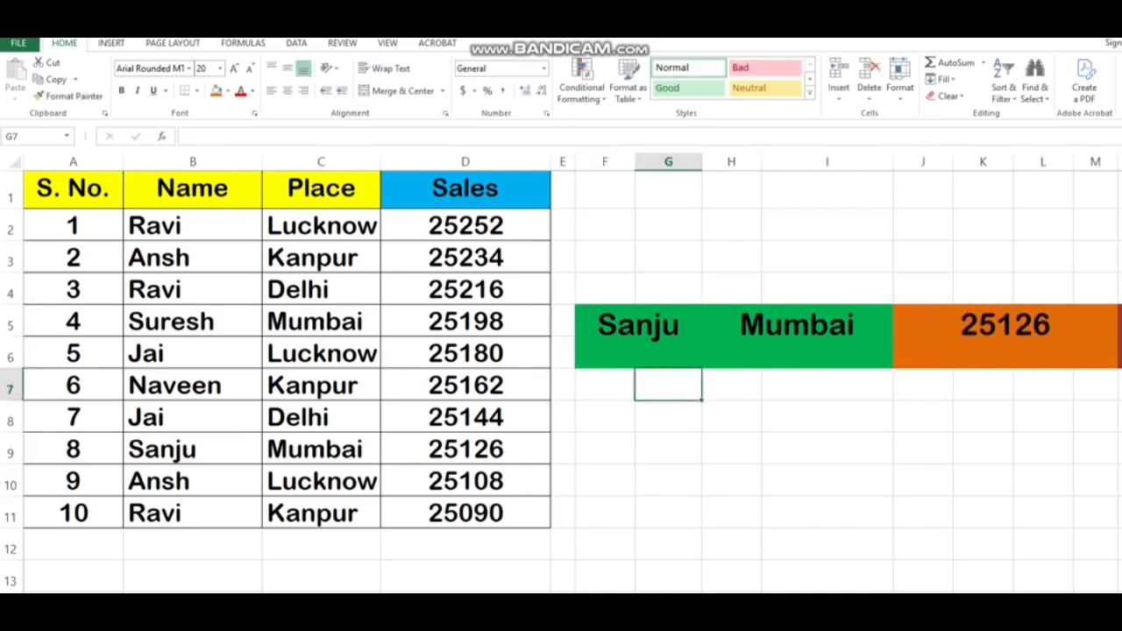
Review the name and place criteria in F5 and H5, and examine the ranges used by the SUMIFS formula in J5.
key(Up)
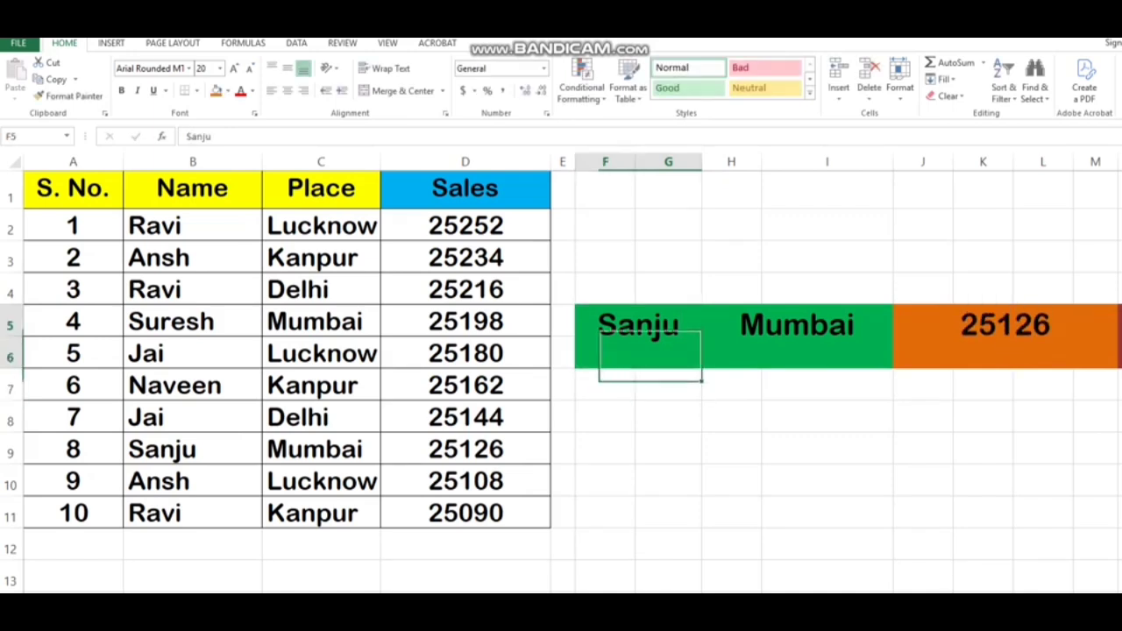
key(Right)
key(Right)
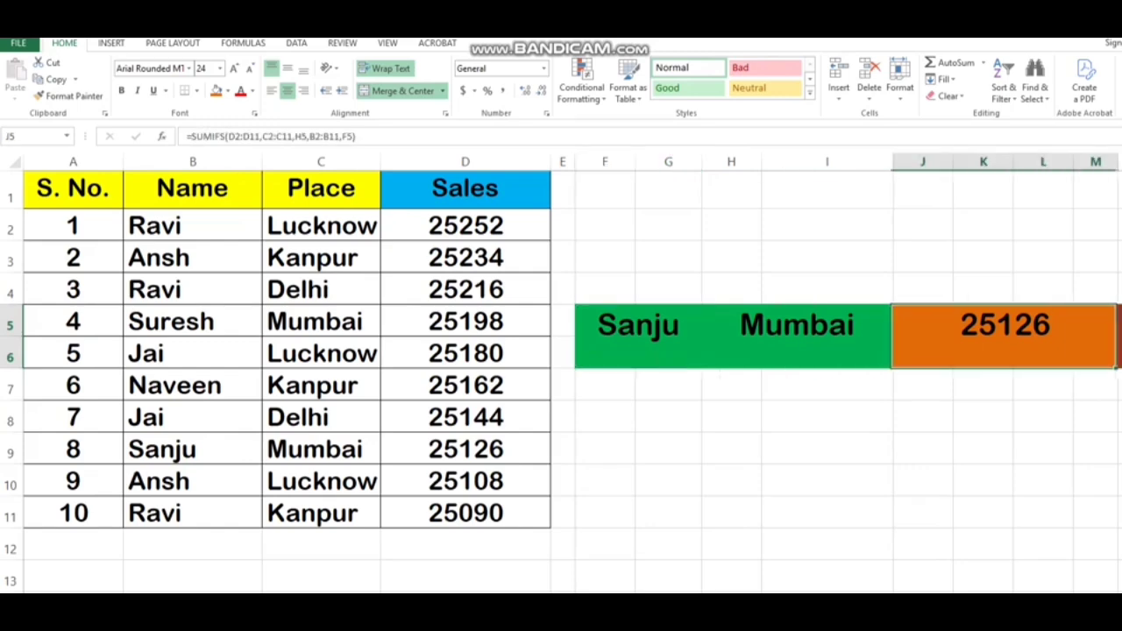
key(Left)
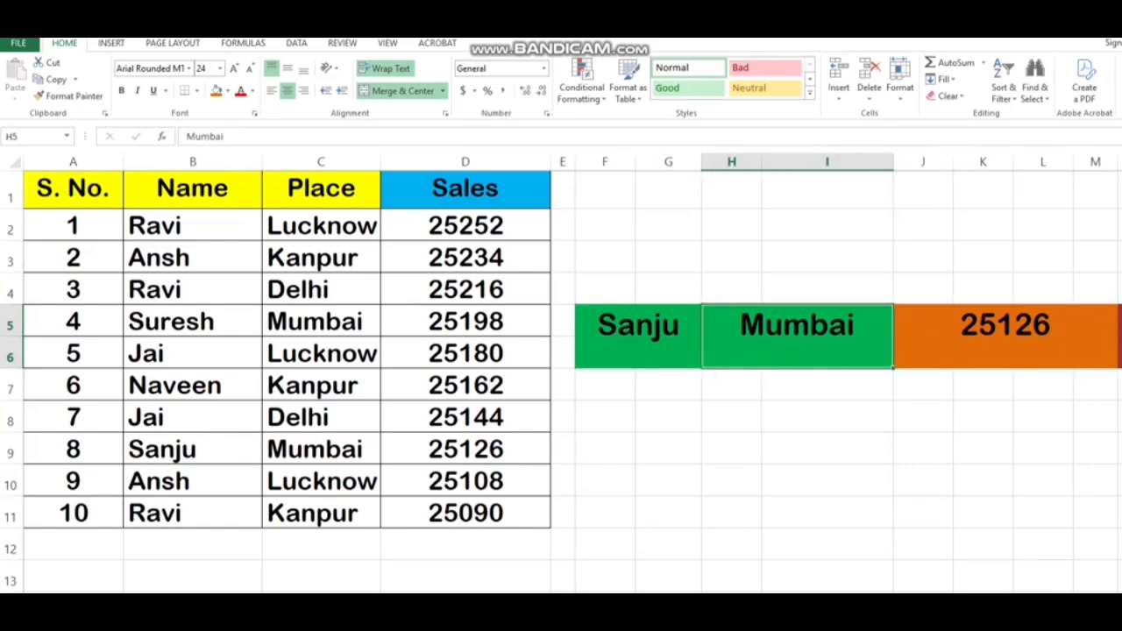
key(Left)
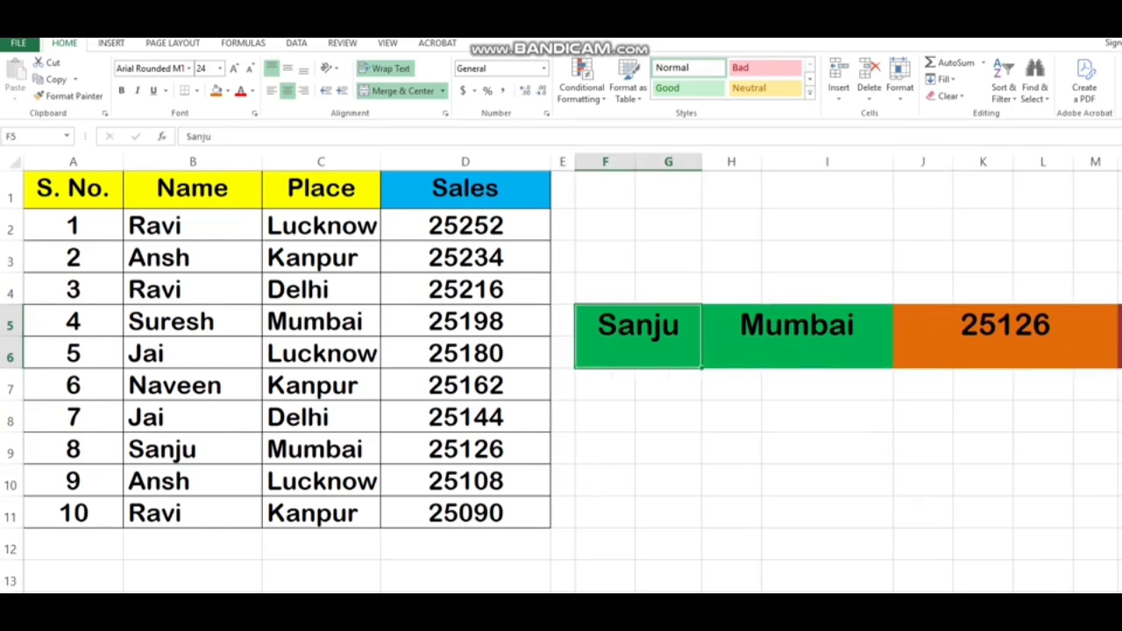
key(Right)
key(Right)
key(F2)
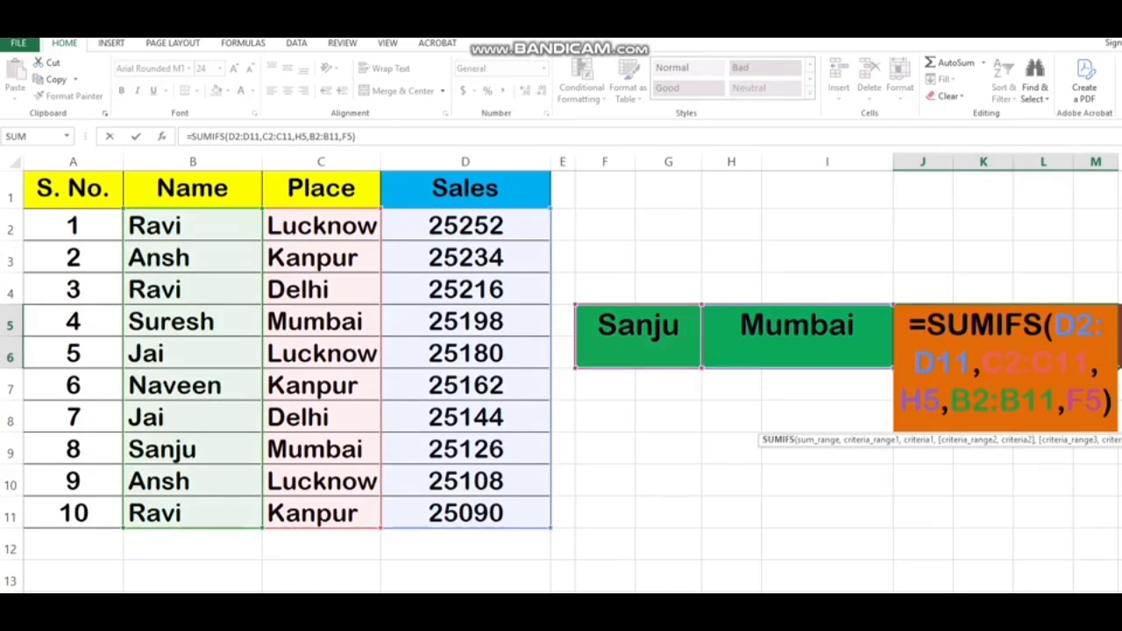
drag(908, 325, 1112, 404)
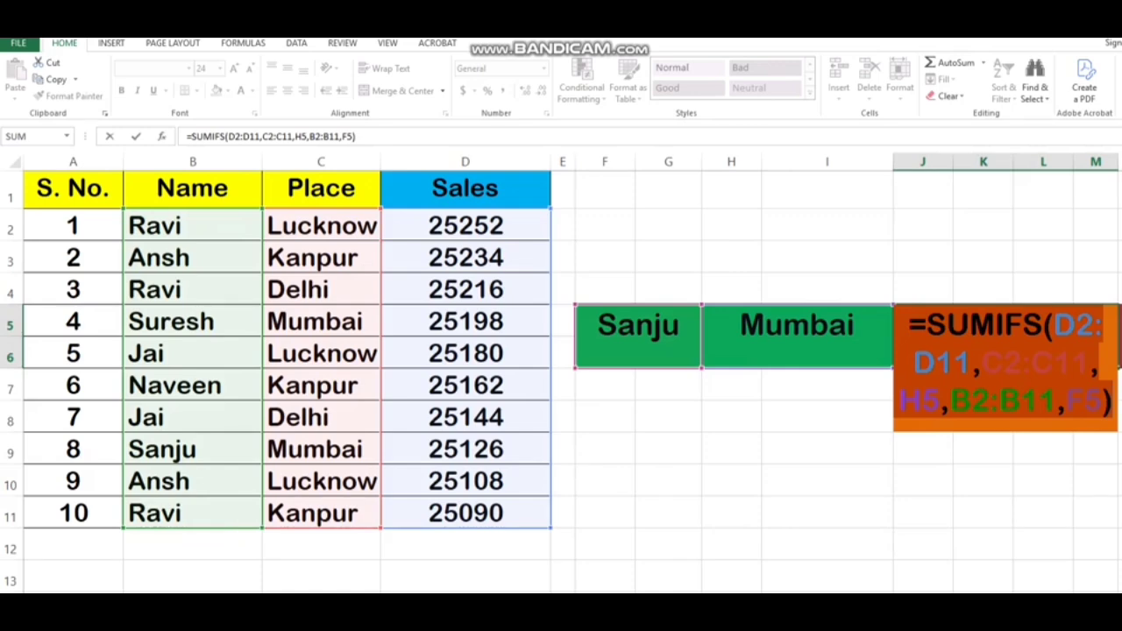
key(Return)
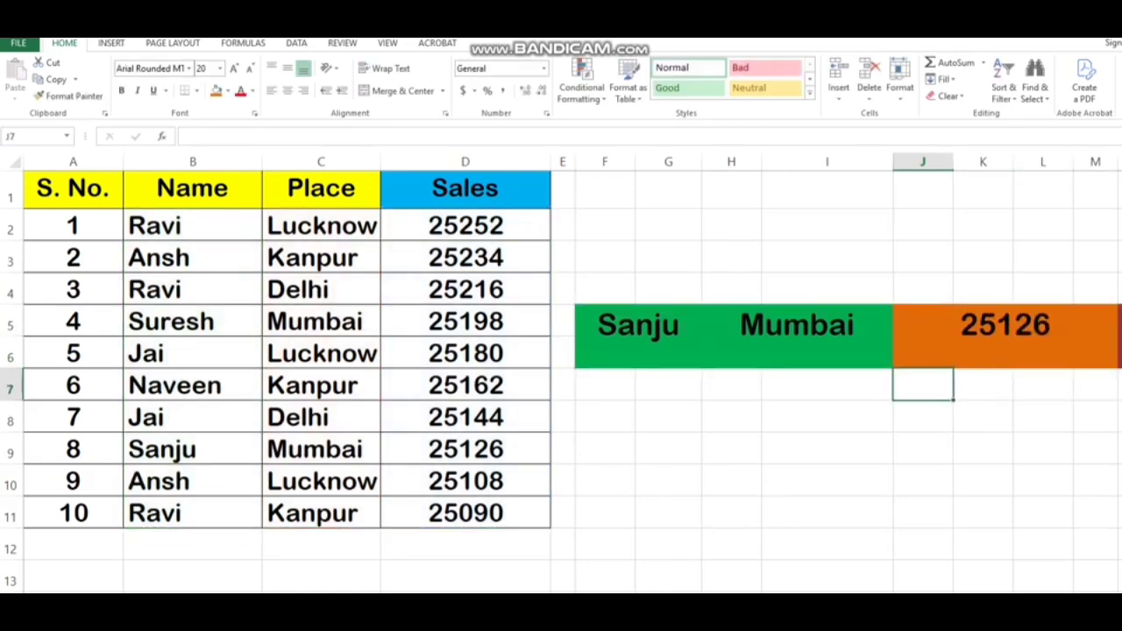